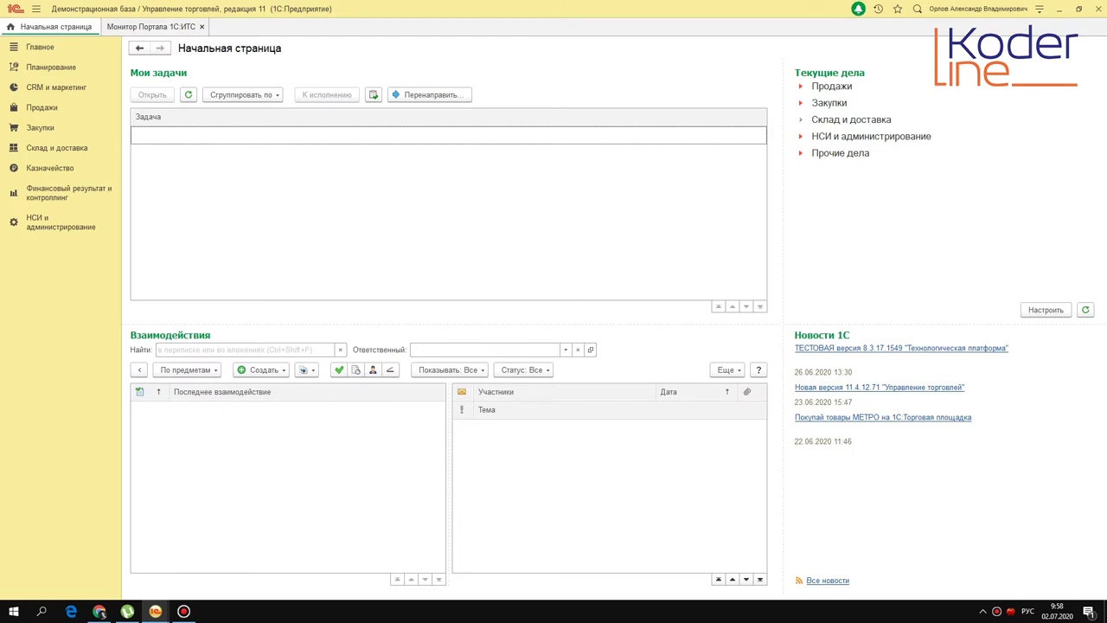
Open the standard sales agreement "Кредит 90 дней" at its sales terms and view its payment schedule.
{"action": "left_click", "coordinate": [74, 95]}
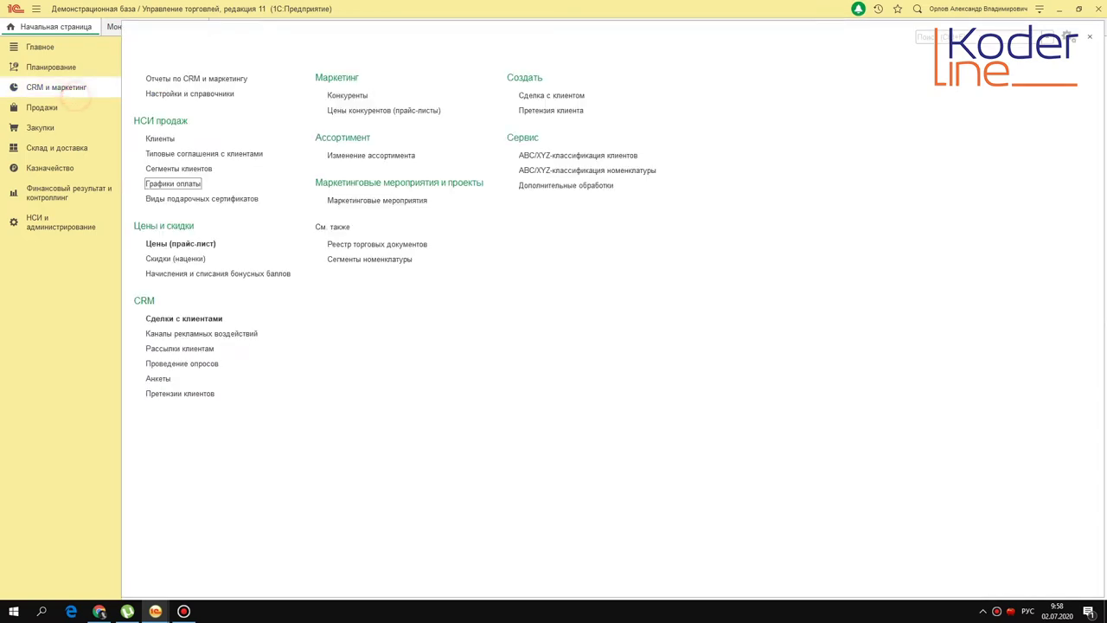
{"action": "left_click", "coordinate": [215, 153]}
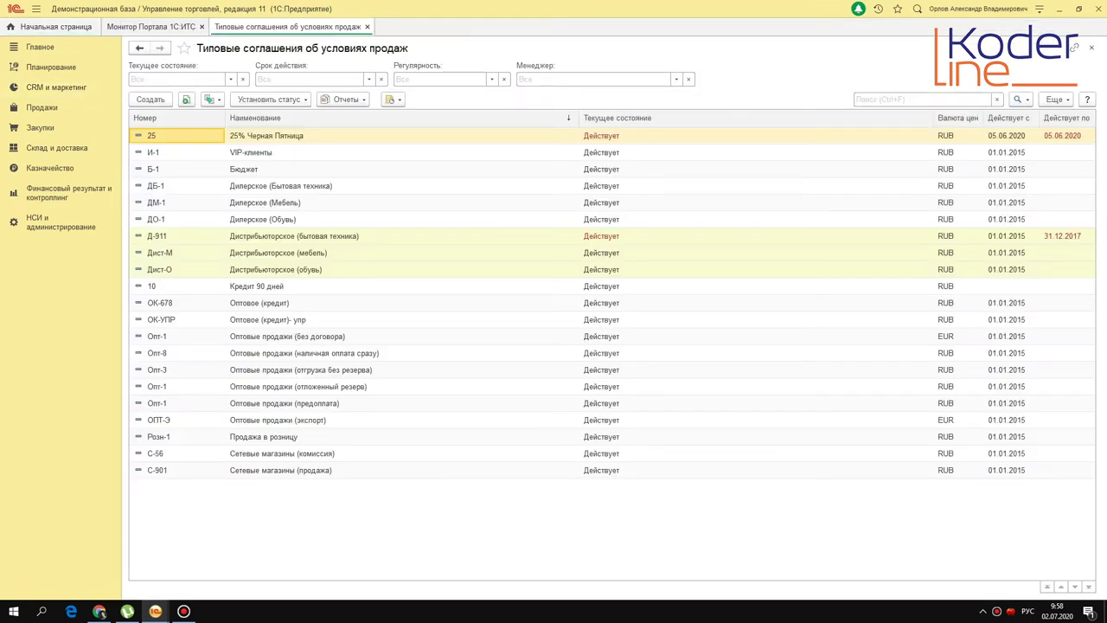
{"action": "left_click", "coordinate": [260, 285]}
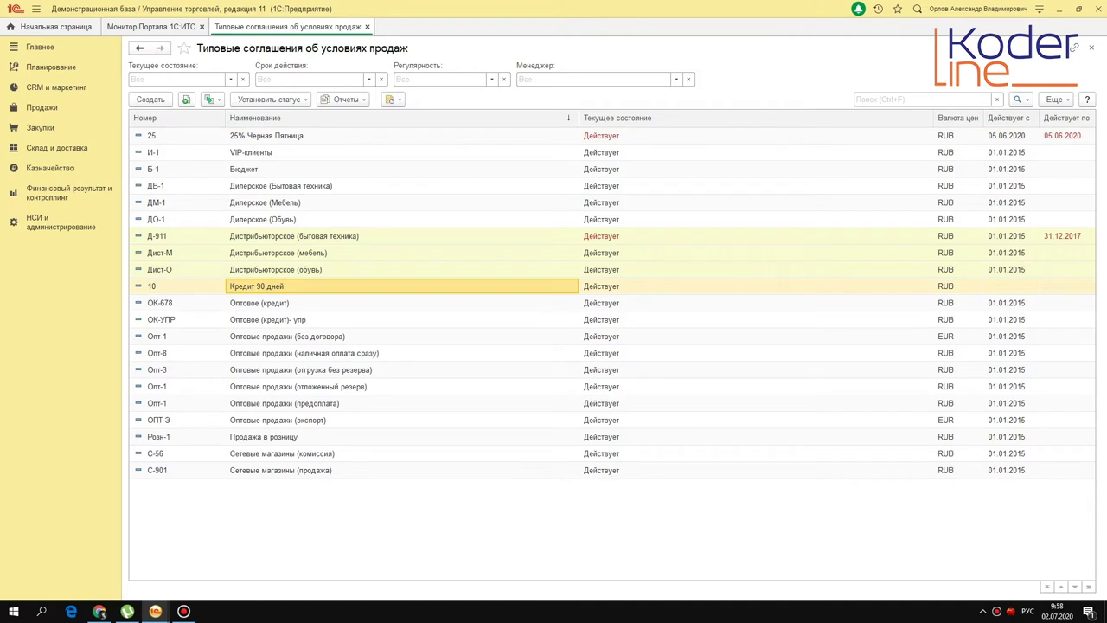
{"action": "double_click", "coordinate": [259, 286]}
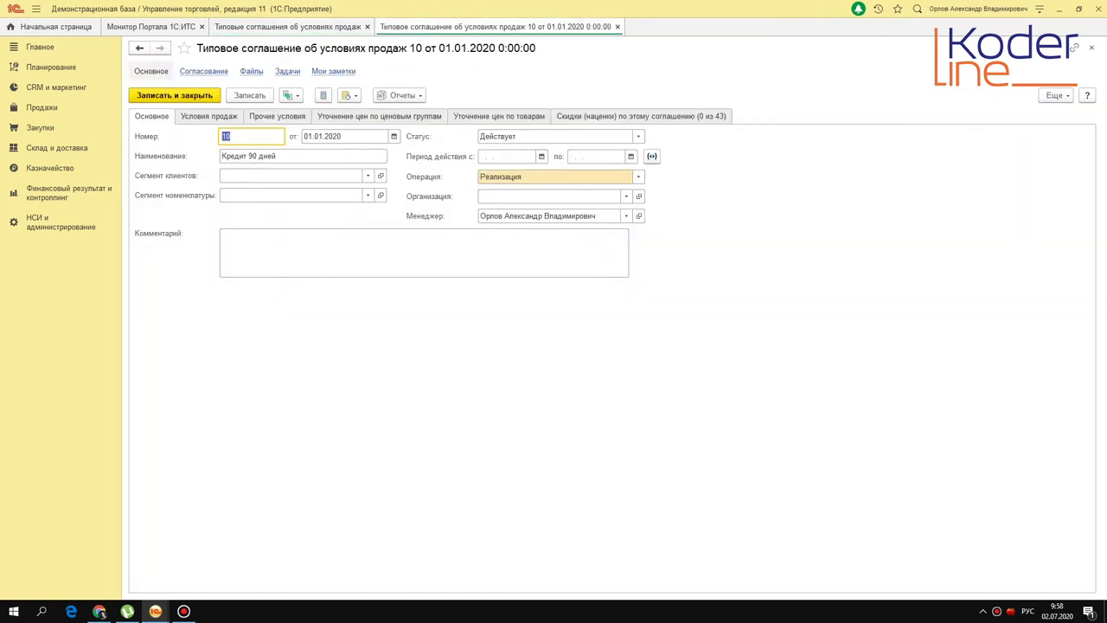
{"action": "left_click", "coordinate": [223, 115]}
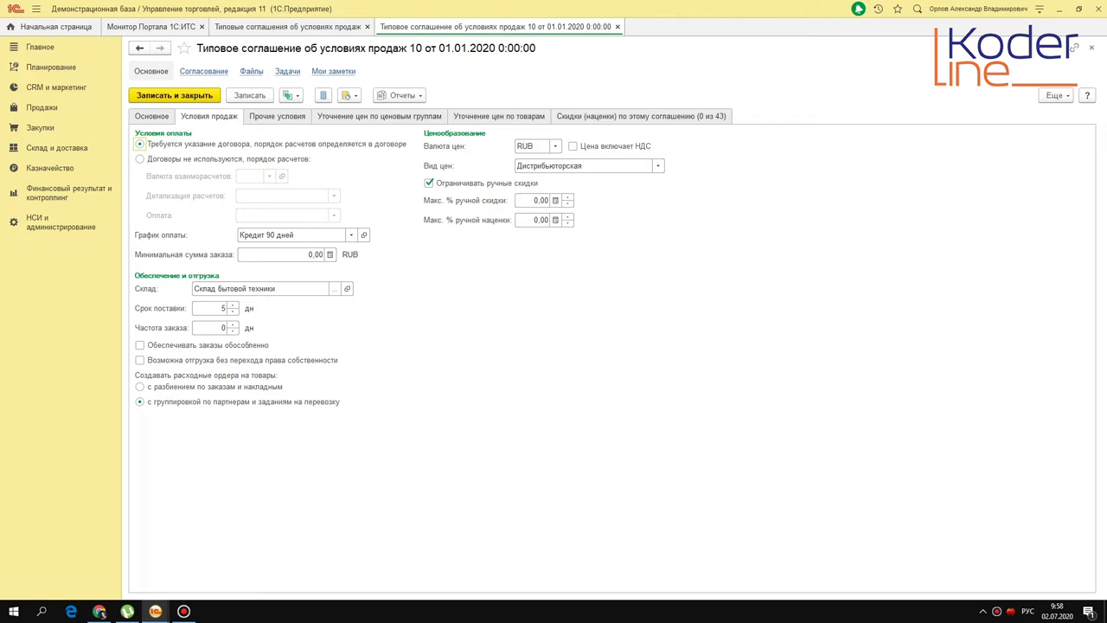
{"action": "left_click", "coordinate": [363, 234]}
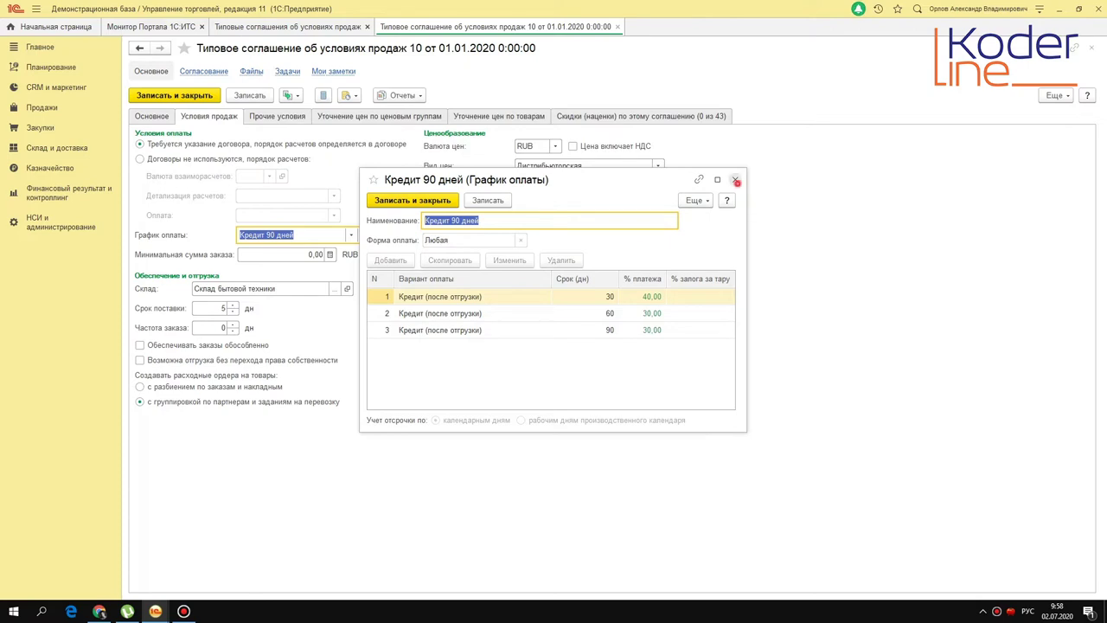
{"action": "left_click", "coordinate": [735, 179]}
Search the functions for "гра", go to the payment schedules list and open the "Кредит 90 дней" schedule.
{"action": "left_click", "coordinate": [61, 220]}
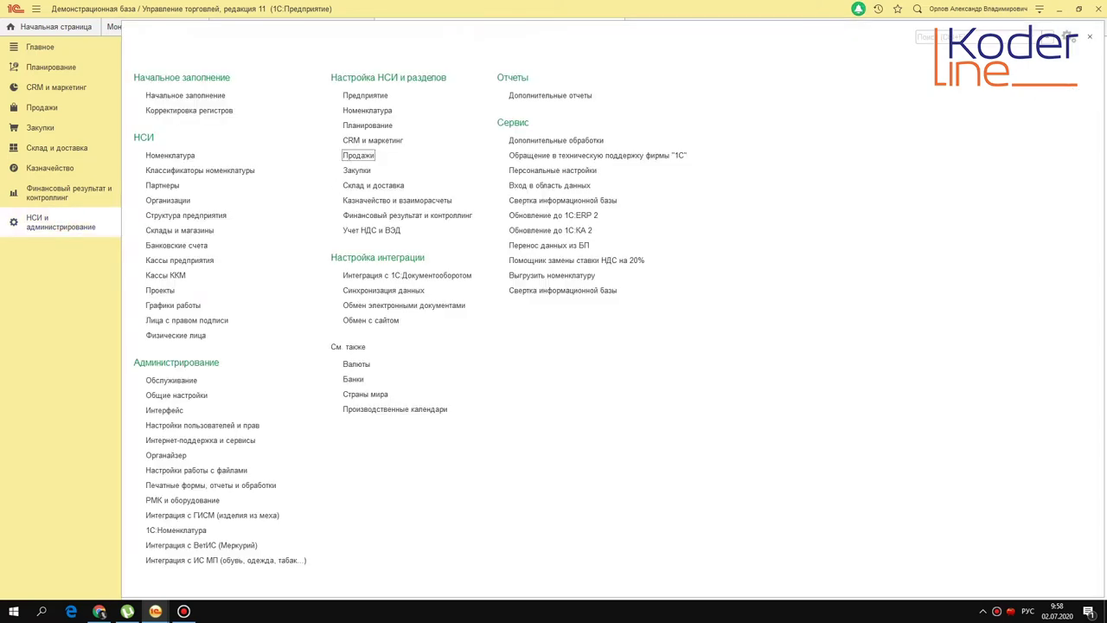
{"action": "left_click", "coordinate": [959, 36]}
{"action": "type", "text": "гра"}
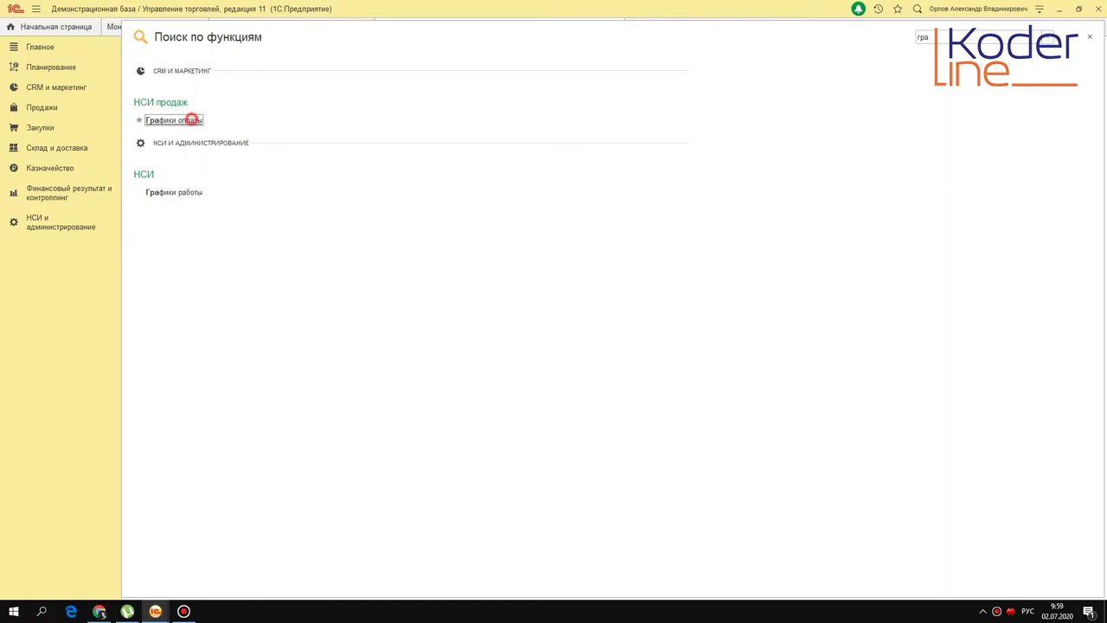
{"action": "left_click", "coordinate": [192, 120]}
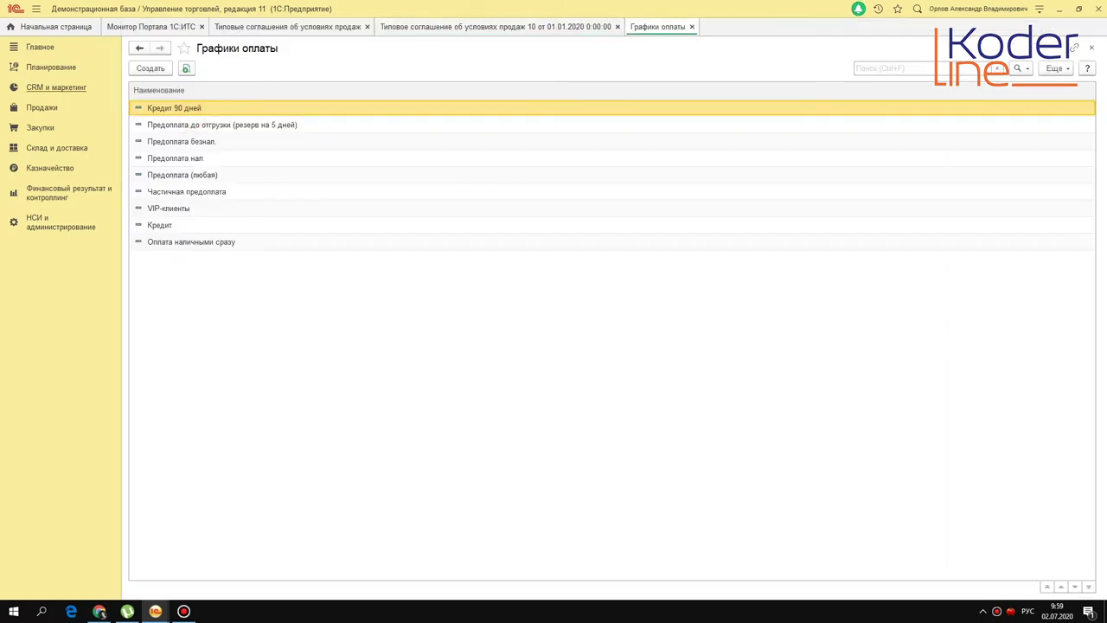
{"action": "double_click", "coordinate": [181, 108]}
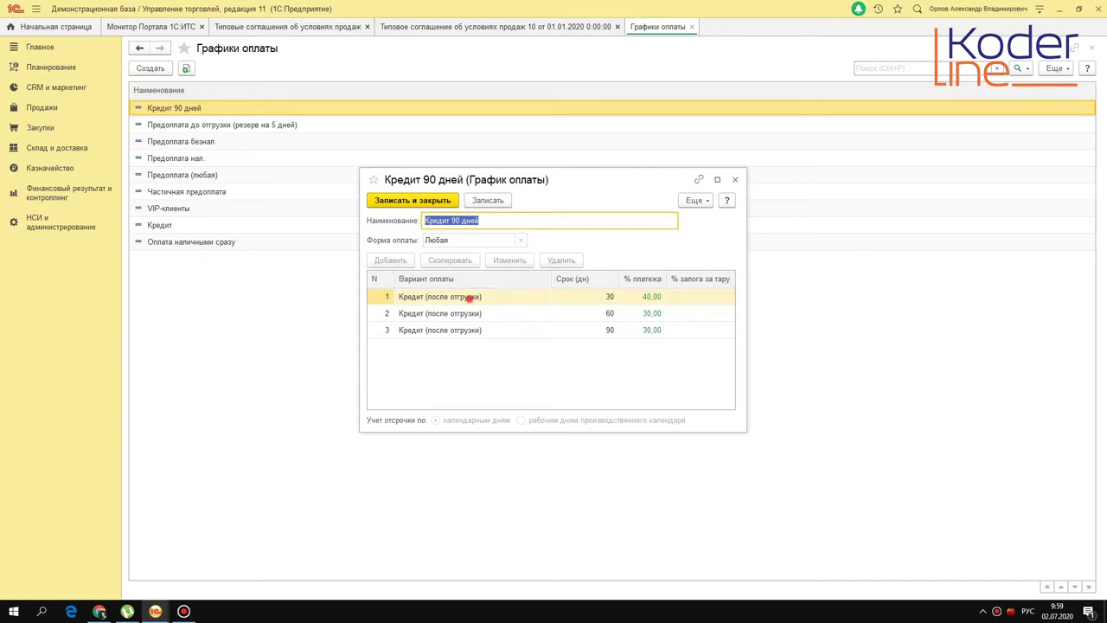
Allow editing of the locked attributes of the "Кредит 90 дней" payment schedule.
{"action": "left_click", "coordinate": [469, 296]}
{"action": "left_click", "coordinate": [694, 200]}
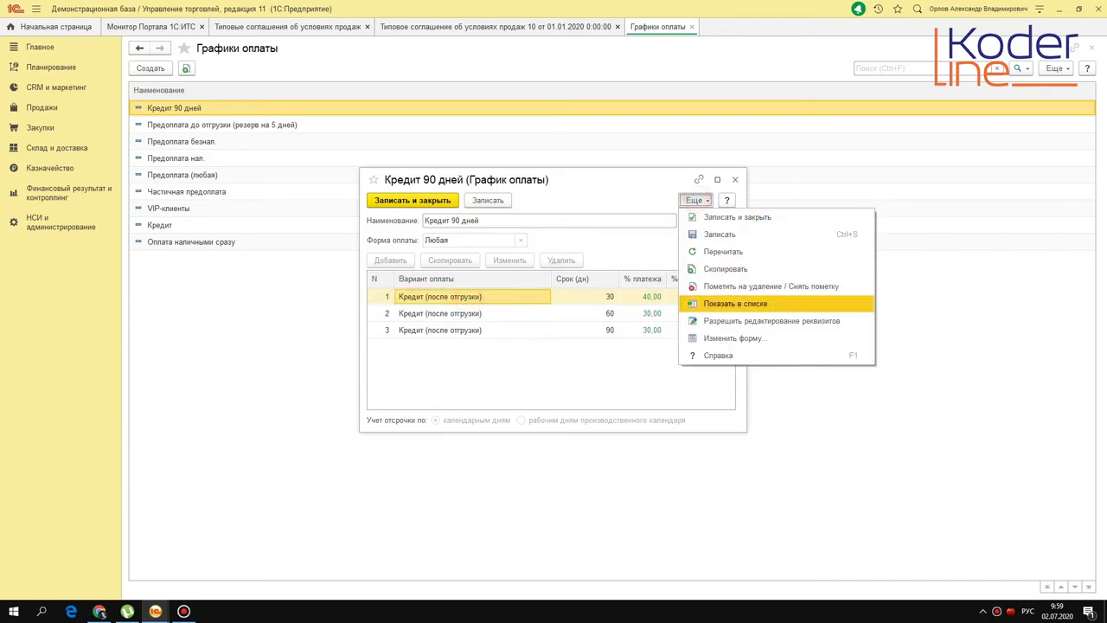
{"action": "left_click", "coordinate": [714, 327]}
{"action": "left_click", "coordinate": [543, 274]}
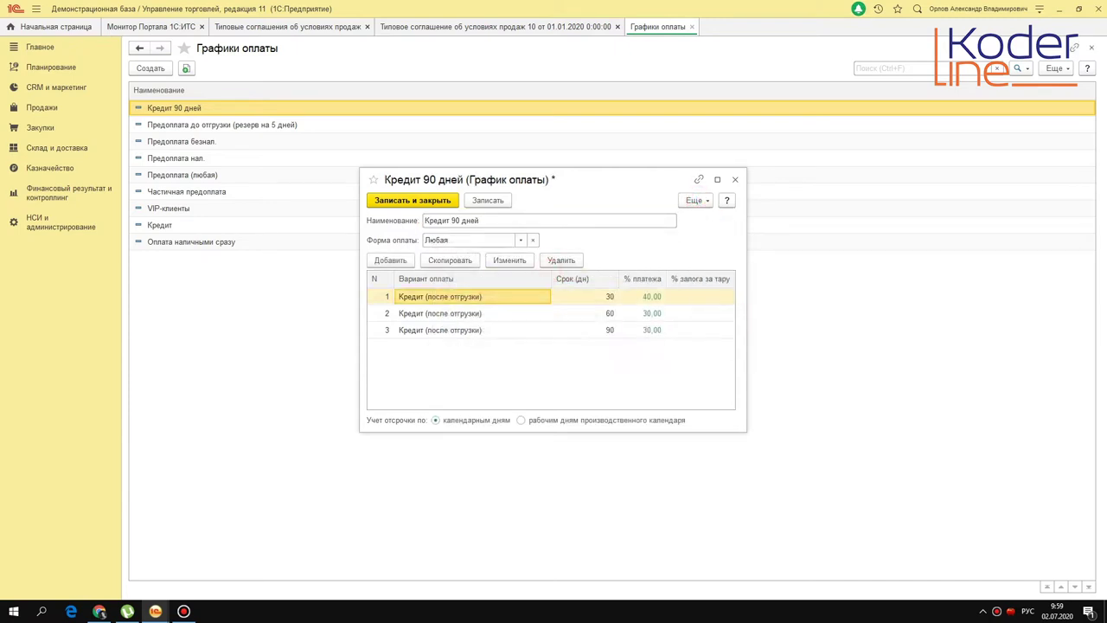
Examine the available payment options, due periods and payment percentages of the three stages in the schedule.
{"action": "left_click", "coordinate": [470, 297]}
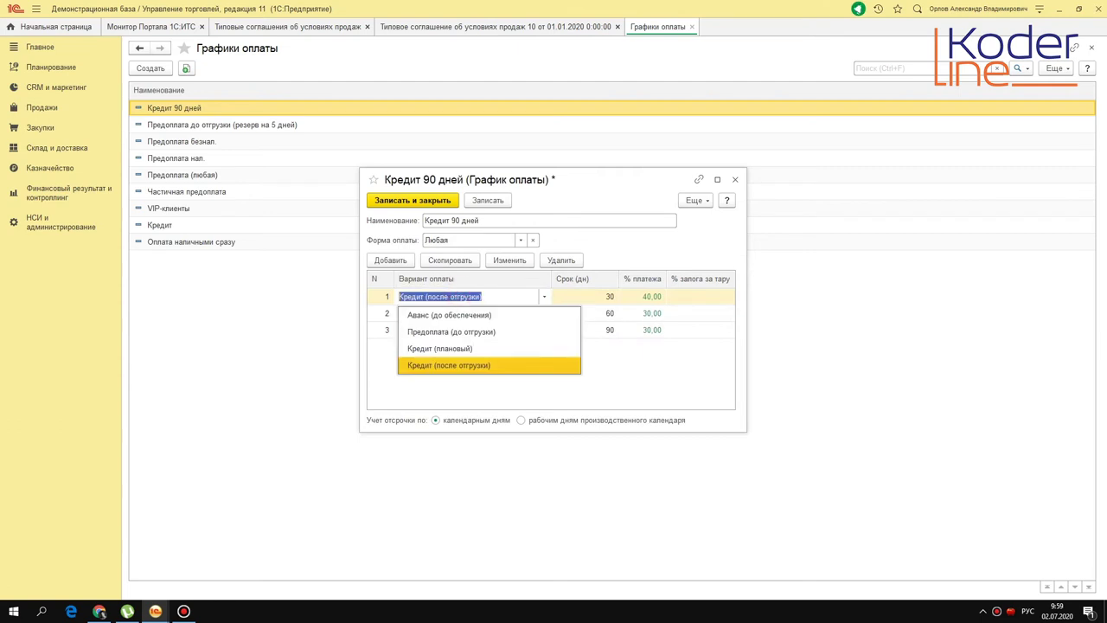
{"action": "left_click", "coordinate": [655, 373]}
{"action": "left_click", "coordinate": [591, 385]}
{"action": "left_click", "coordinate": [598, 303]}
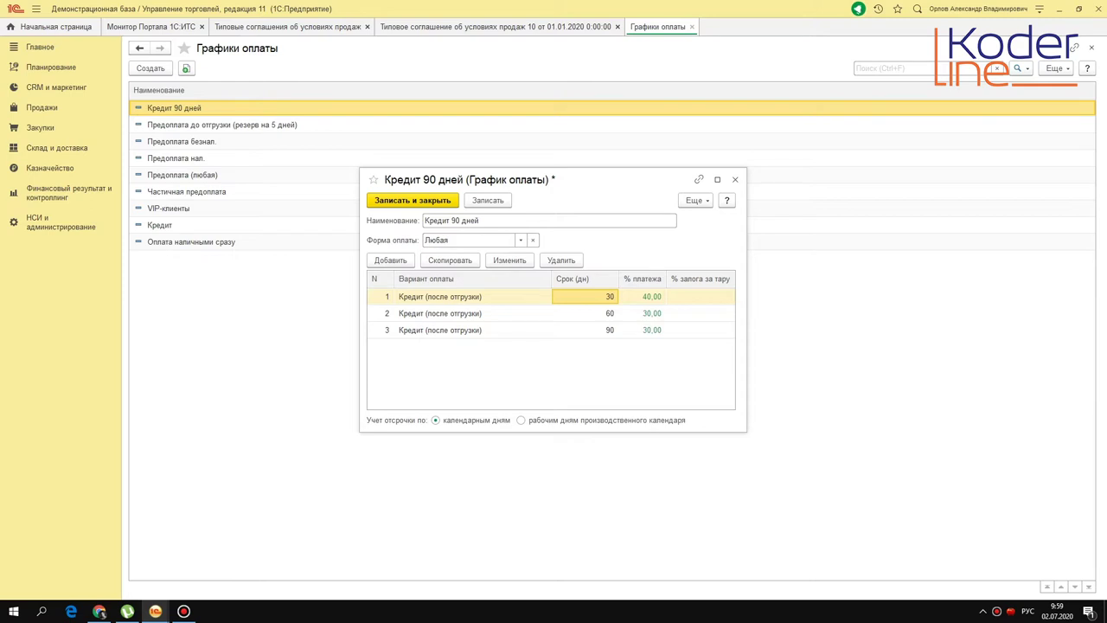
{"action": "left_click", "coordinate": [597, 314]}
{"action": "left_click", "coordinate": [605, 330]}
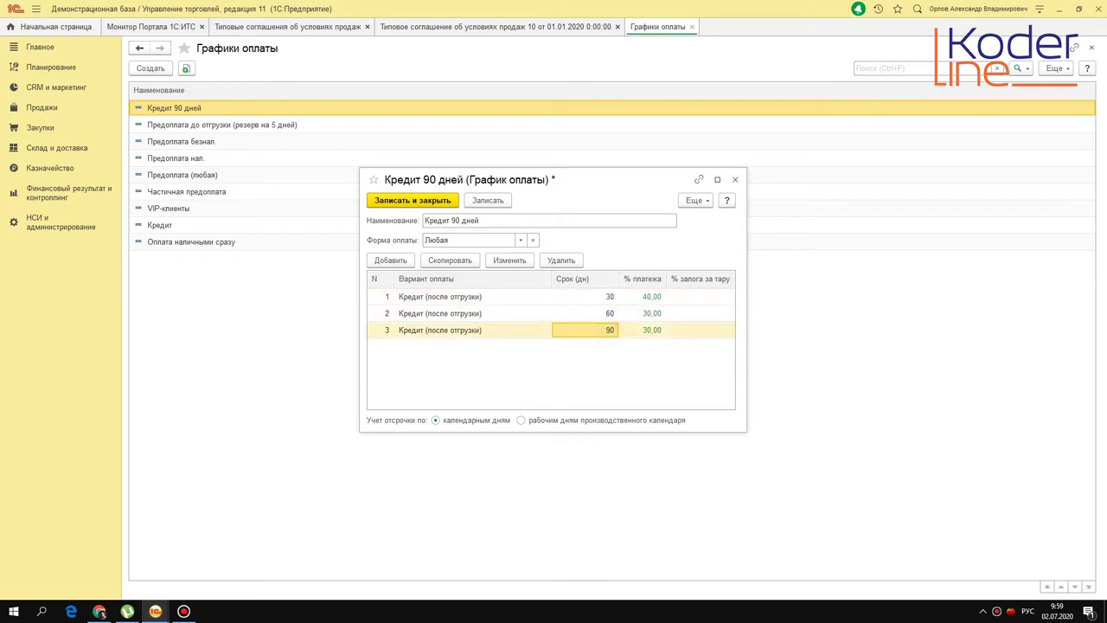
{"action": "left_click", "coordinate": [650, 296]}
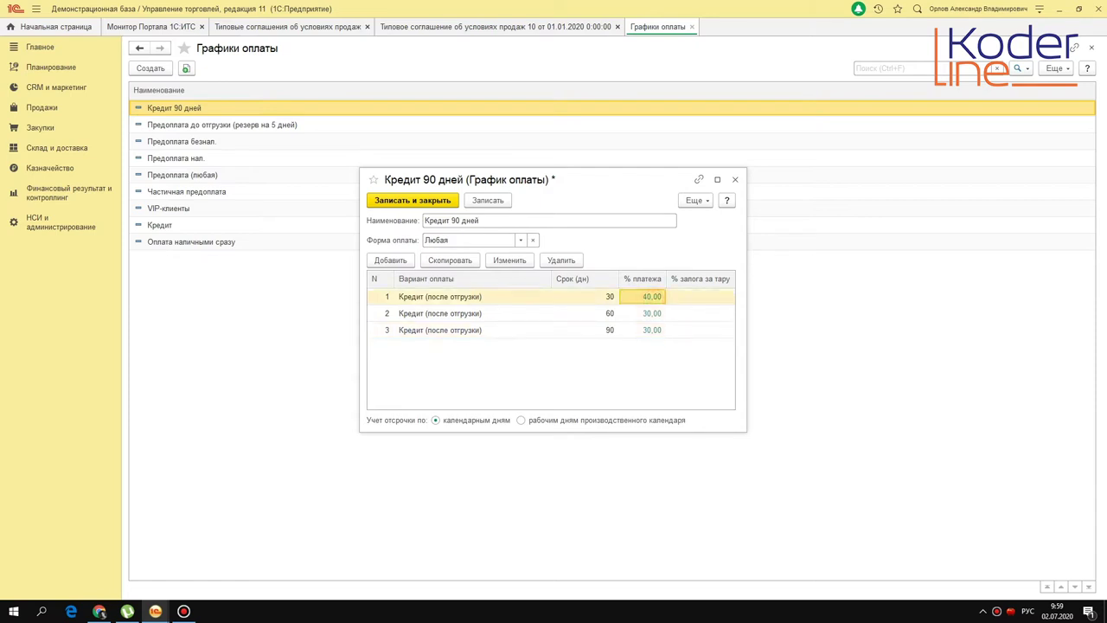
{"action": "left_click", "coordinate": [651, 313]}
{"action": "left_click", "coordinate": [650, 330]}
Try to save the payment schedule with the third stage's payment share set to 25%.
{"action": "left_click", "coordinate": [650, 329]}
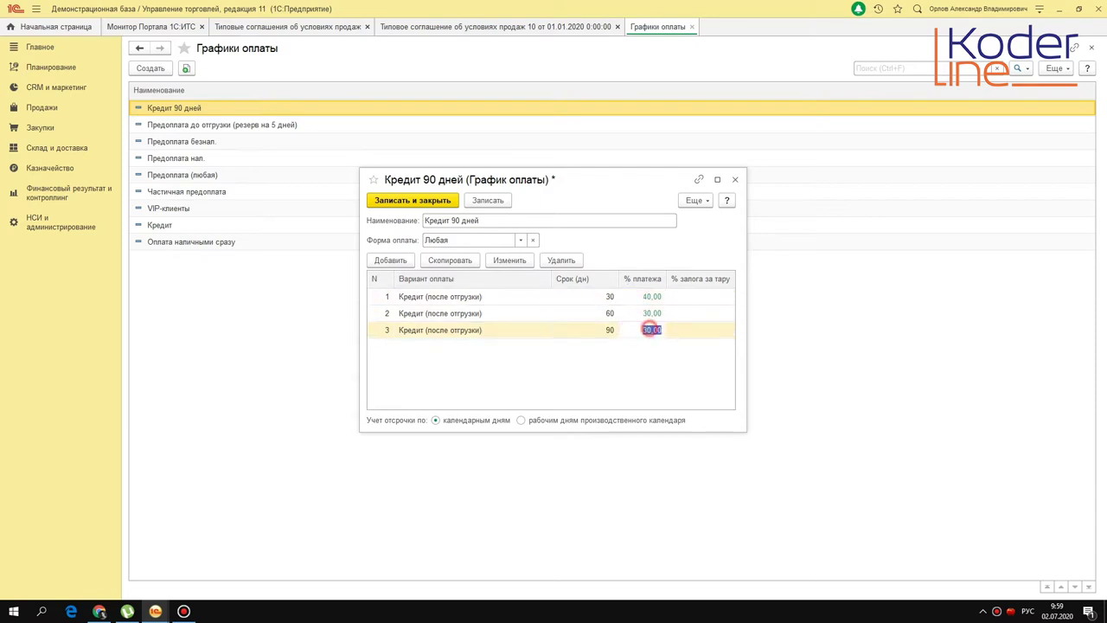
{"action": "type", "text": "25"}
{"action": "key", "text": "Return"}
{"action": "left_click", "coordinate": [650, 329]}
{"action": "left_click", "coordinate": [546, 343]}
{"action": "left_click", "coordinate": [501, 200]}
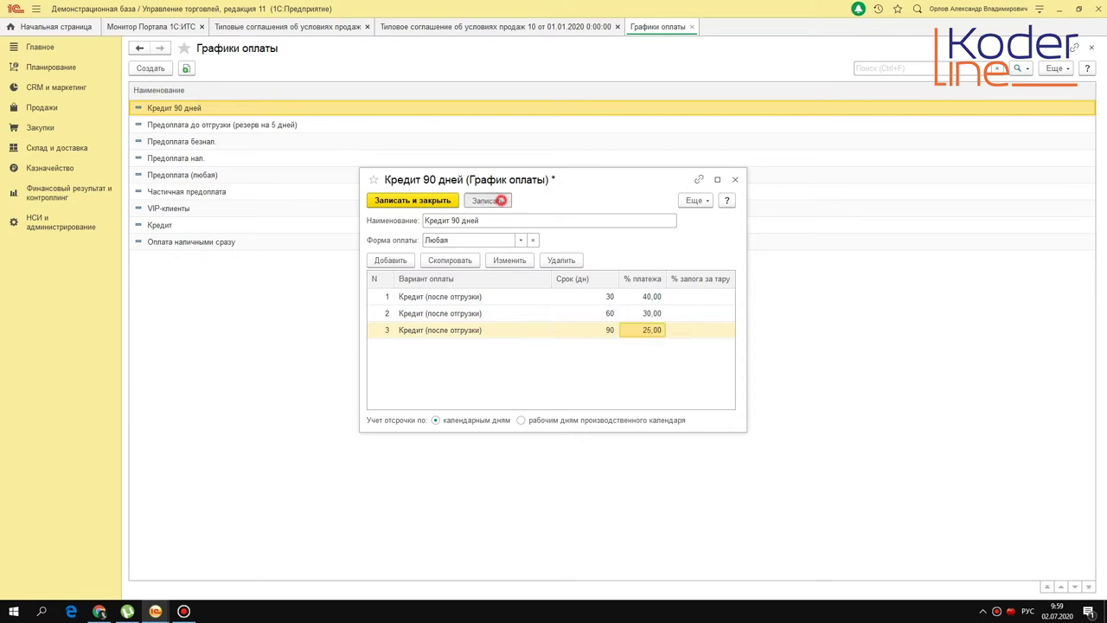
{"action": "left_click", "coordinate": [733, 397]}
Set the third stage's payment share to 30%, then save and close the schedule and the payment schedules list.
{"action": "left_click", "coordinate": [650, 329]}
{"action": "type", "text": "30"}
{"action": "key", "text": "Return"}
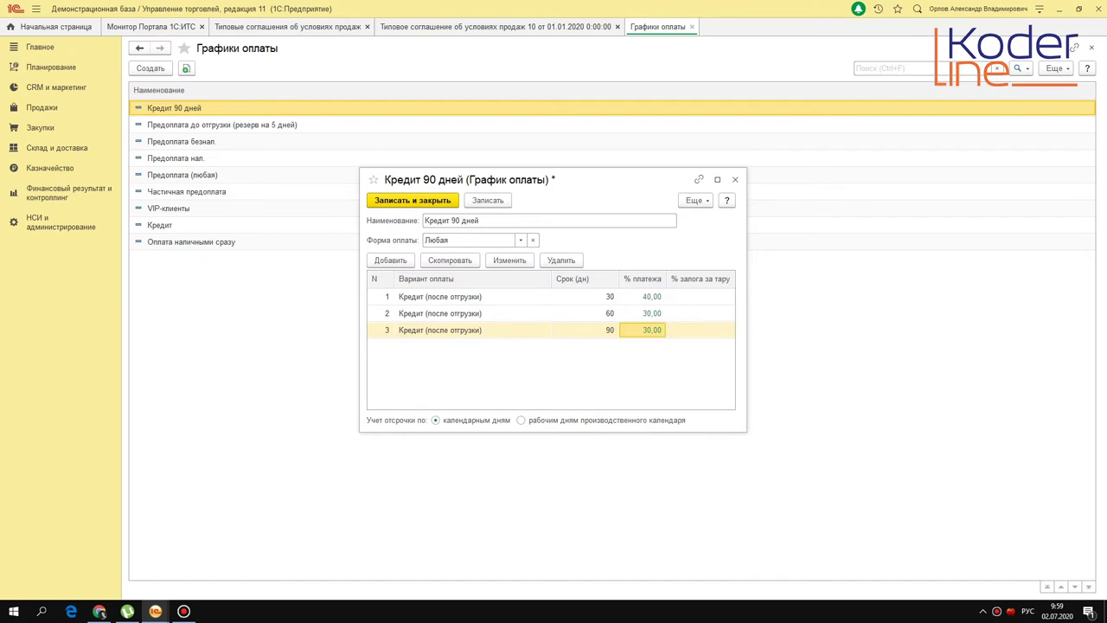
{"action": "left_click", "coordinate": [650, 296]}
{"action": "left_click", "coordinate": [650, 313]}
{"action": "left_click", "coordinate": [652, 330]}
{"action": "left_click", "coordinate": [413, 200]}
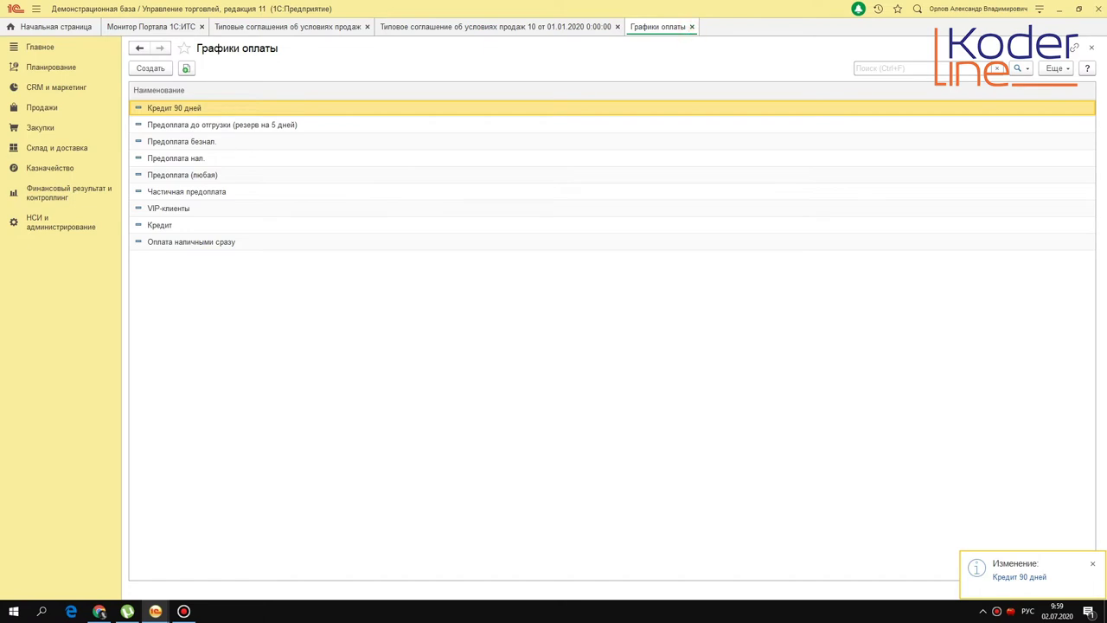
{"action": "left_click", "coordinate": [692, 27]}
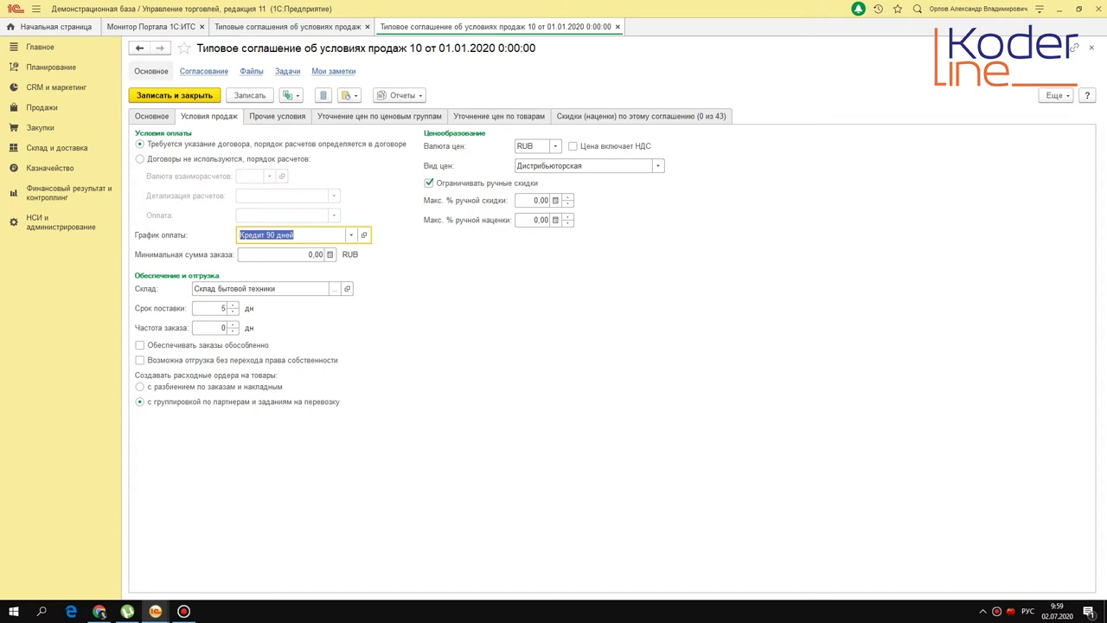
Review the agreement's delivery term, manual discount and markup limits, other conditions, and client and product segment fields.
{"action": "left_click", "coordinate": [218, 309]}
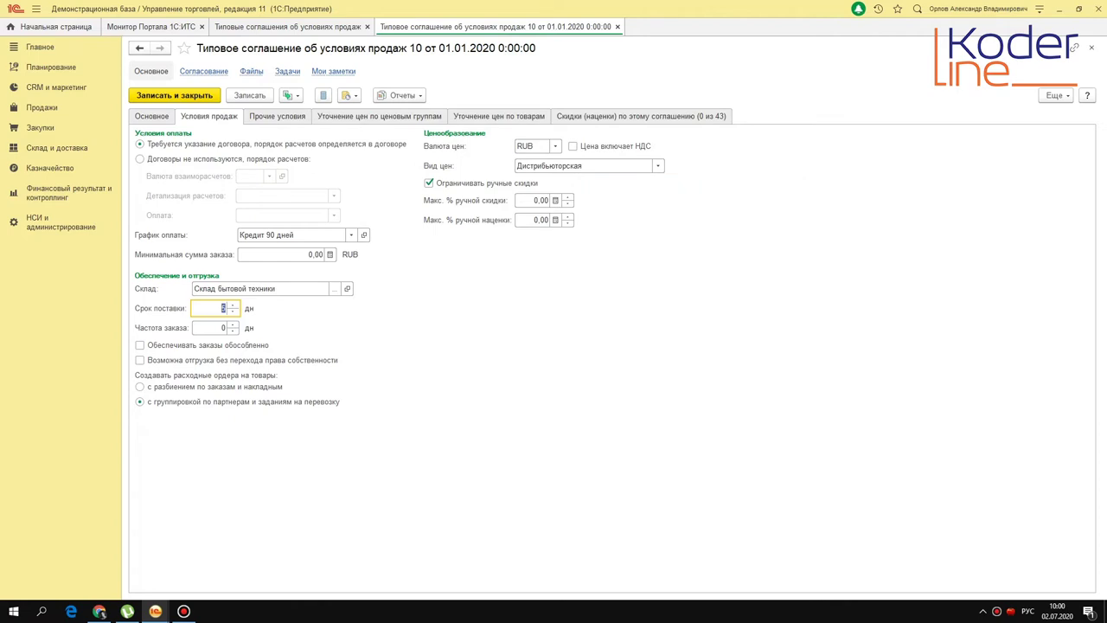
{"action": "left_click", "coordinate": [428, 183]}
{"action": "left_click", "coordinate": [428, 182]}
{"action": "left_click", "coordinate": [537, 200]}
{"action": "left_click", "coordinate": [529, 222]}
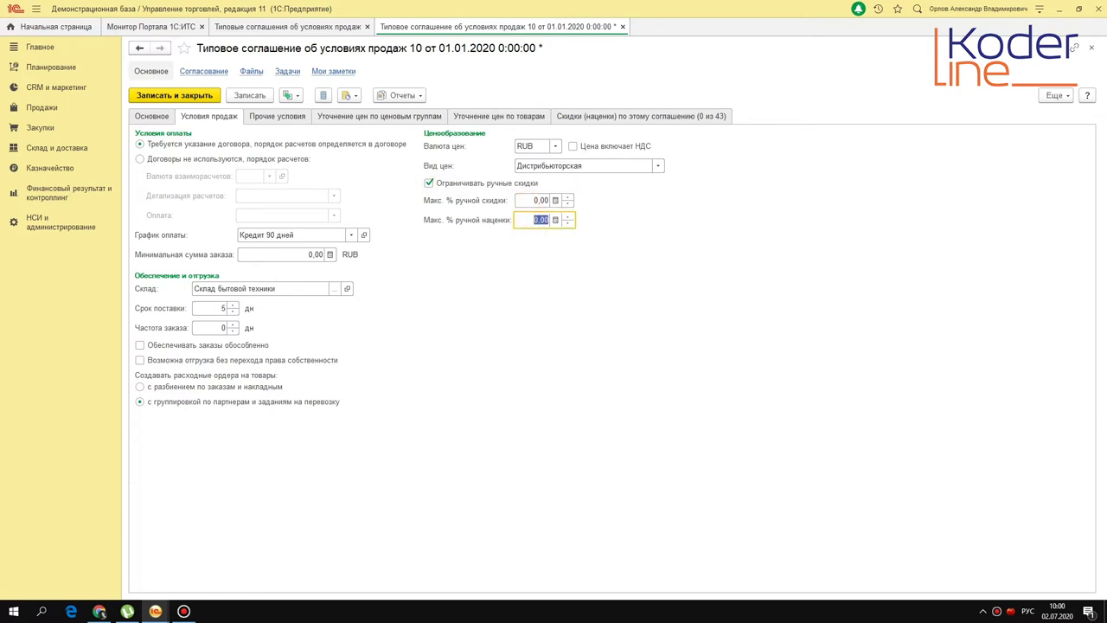
{"action": "left_click", "coordinate": [278, 116]}
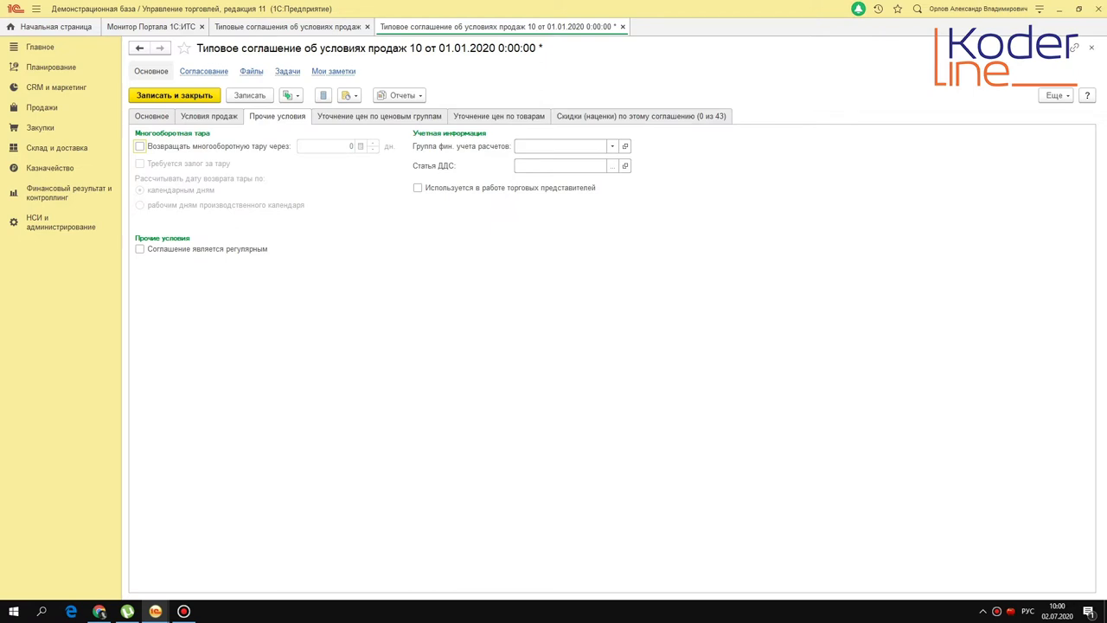
{"action": "left_click", "coordinate": [208, 116]}
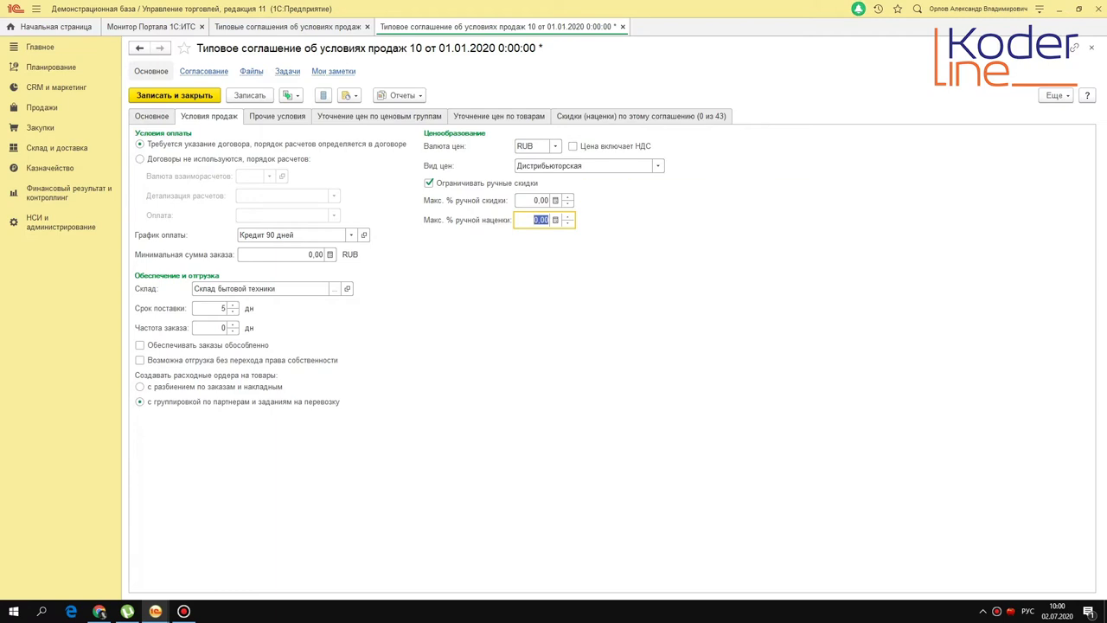
{"action": "left_click", "coordinate": [154, 115]}
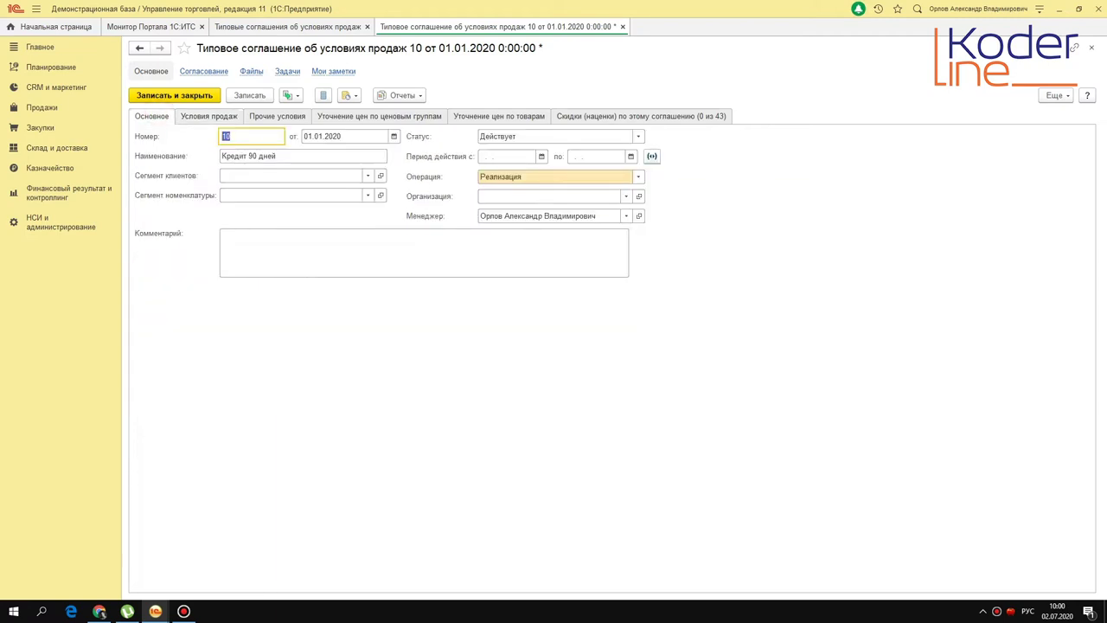
{"action": "mouse_move", "coordinate": [285, 177]}
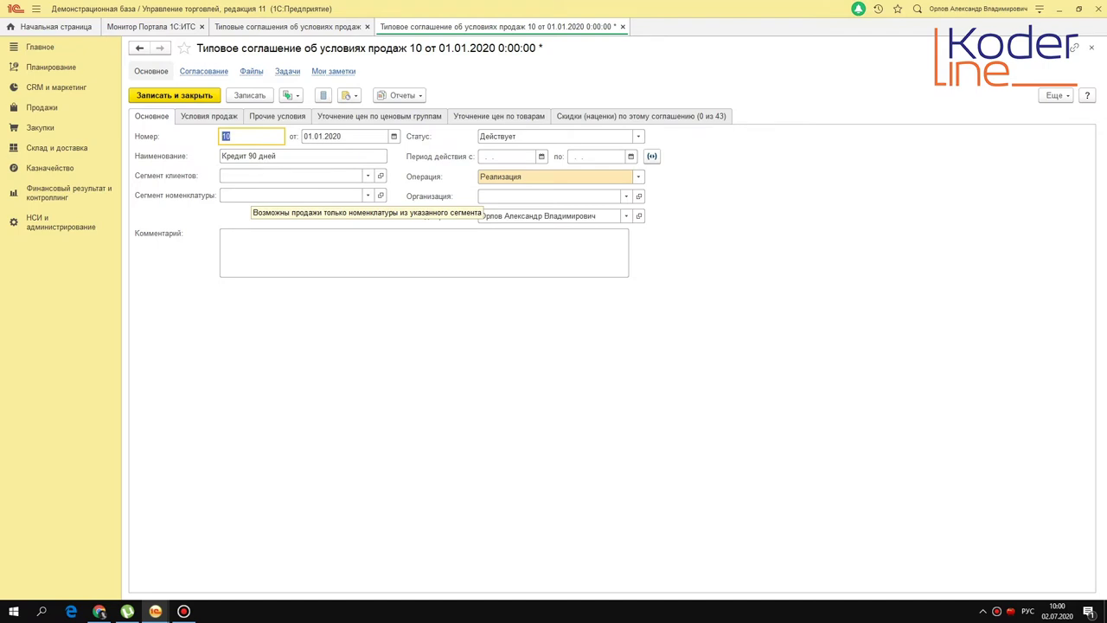
{"action": "left_click", "coordinate": [211, 115]}
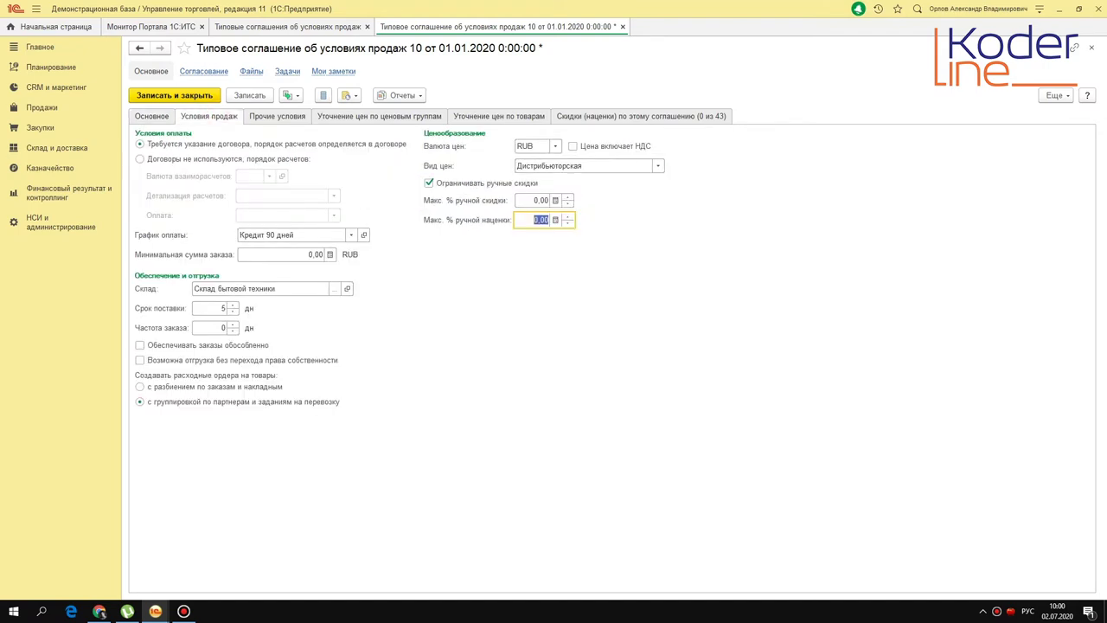
Save the "Кредит 90 дней" agreement and close it together with the standard agreements list.
{"action": "left_click", "coordinate": [249, 95]}
{"action": "left_click", "coordinate": [619, 26]}
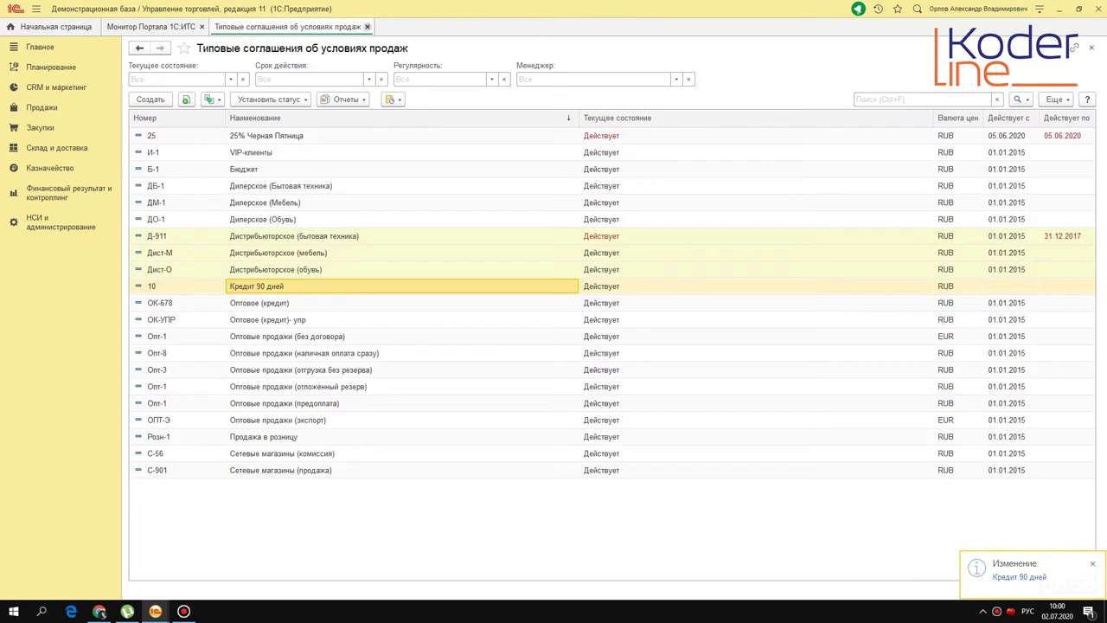
{"action": "left_click", "coordinate": [367, 27]}
Create a new customer order and set its organization to "Вентилятор ООО".
{"action": "left_click", "coordinate": [42, 107]}
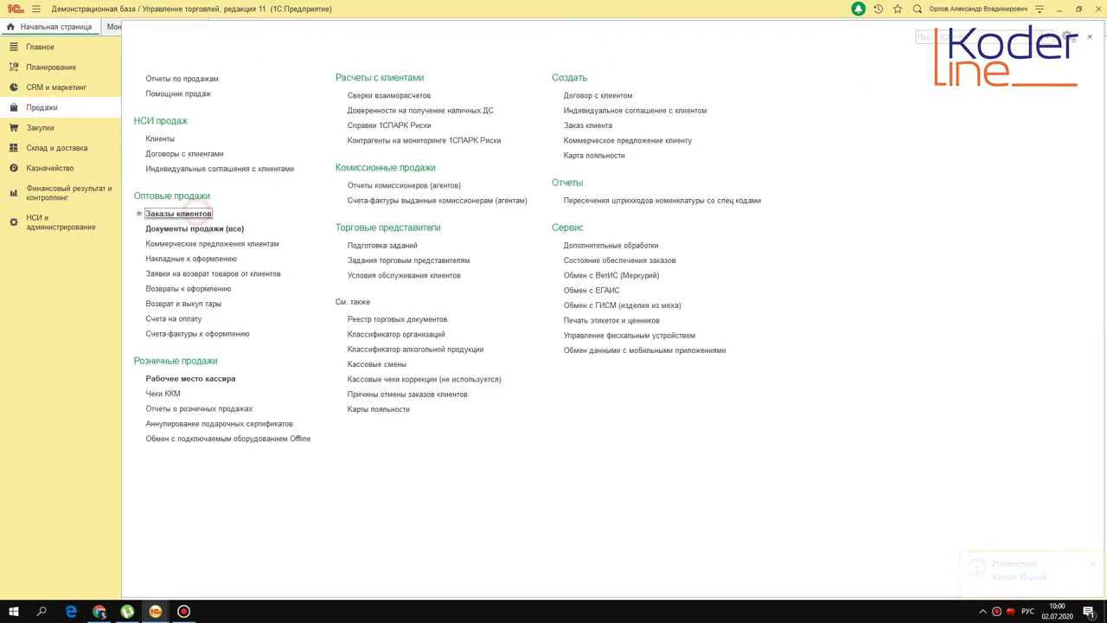
{"action": "left_click", "coordinate": [192, 213]}
{"action": "left_click", "coordinate": [149, 100]}
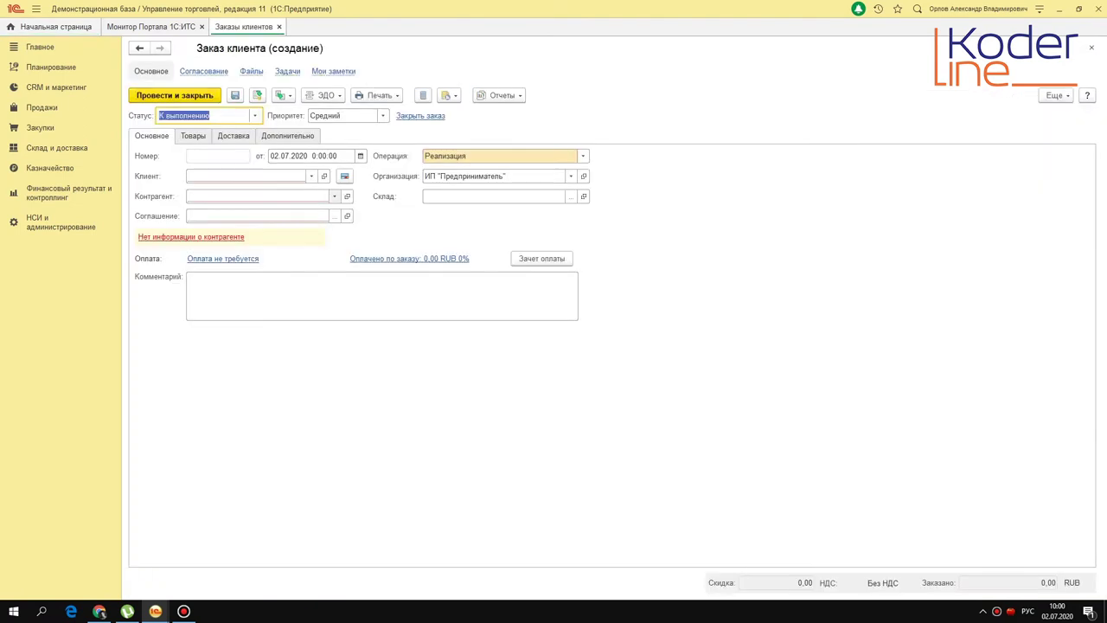
{"action": "left_click", "coordinate": [570, 176]}
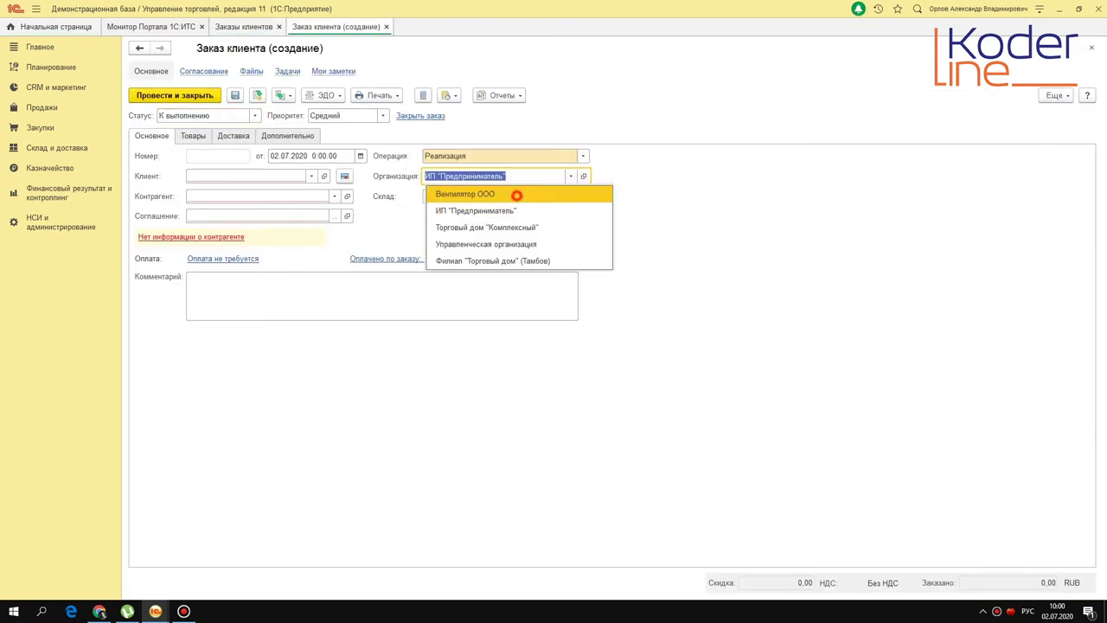
{"action": "left_click", "coordinate": [516, 193]}
Set the order's client to "Все для дома Магазин" and check the counterparties available for it.
{"action": "left_click", "coordinate": [311, 175]}
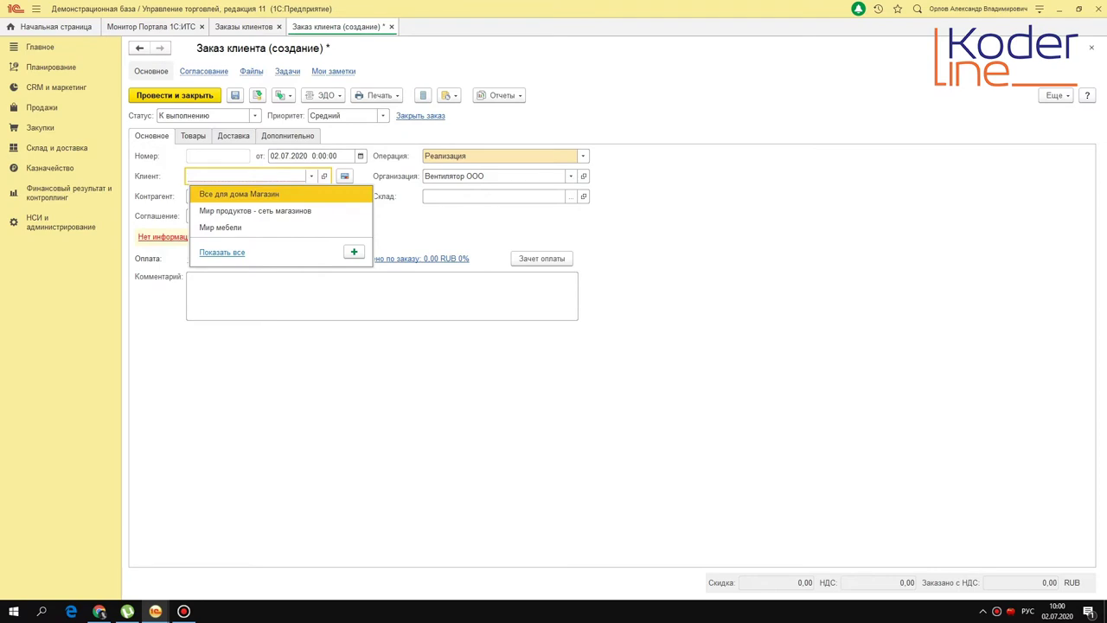
{"action": "left_click", "coordinate": [303, 189]}
{"action": "left_click", "coordinate": [304, 197]}
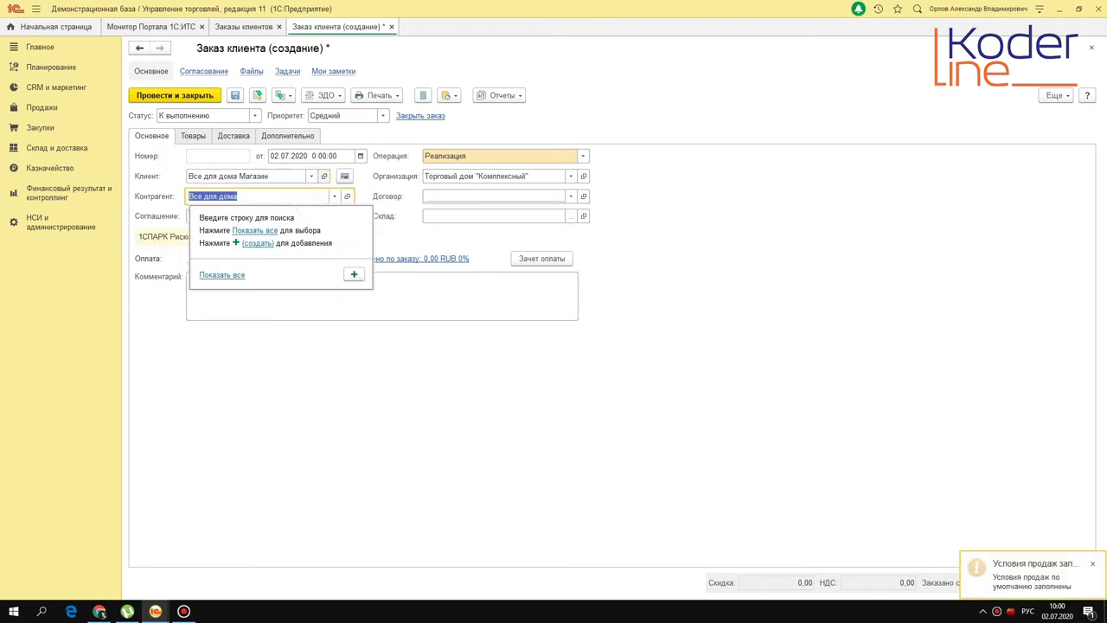
{"action": "key", "text": "F4"}
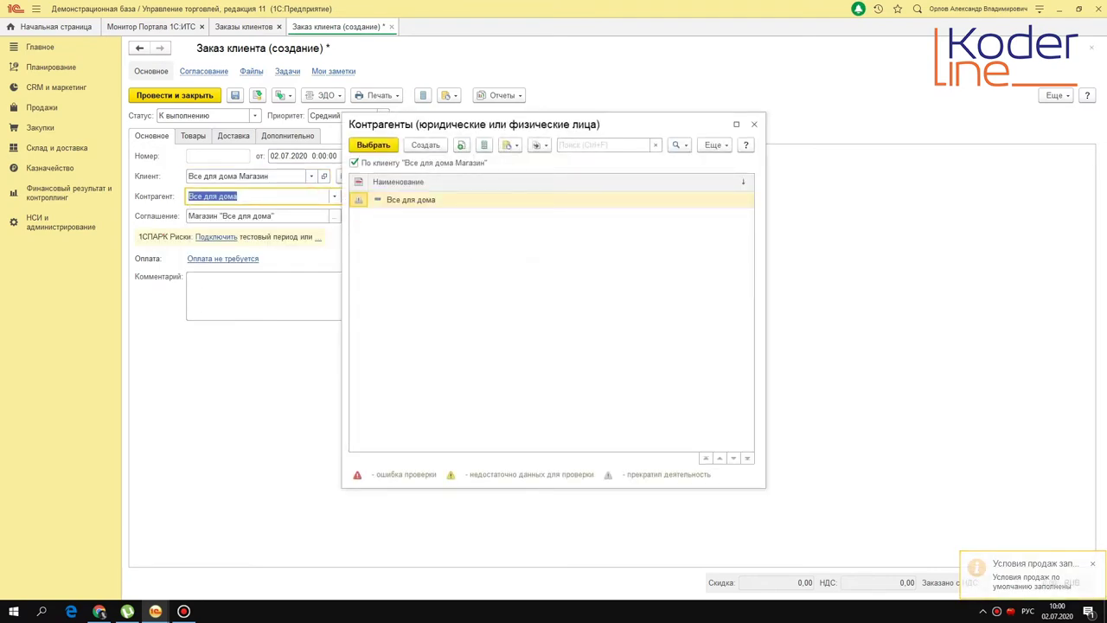
{"action": "key", "text": "Escape"}
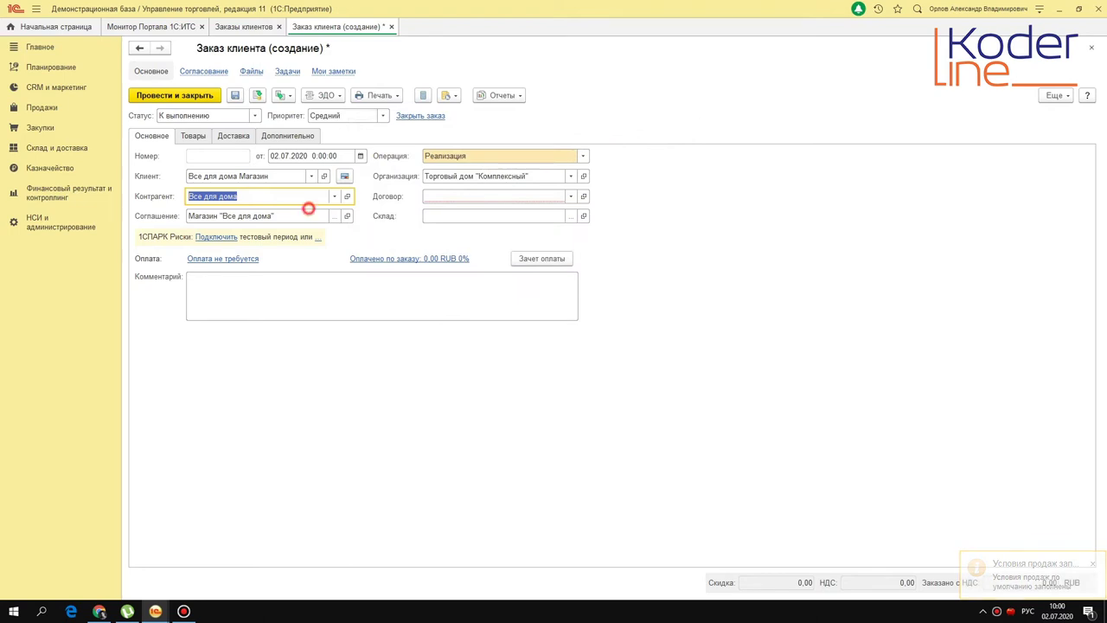
Set the order's sales agreement to the standard agreement "Кредит 90 дней".
{"action": "left_click", "coordinate": [310, 216]}
{"action": "key", "text": "F4"}
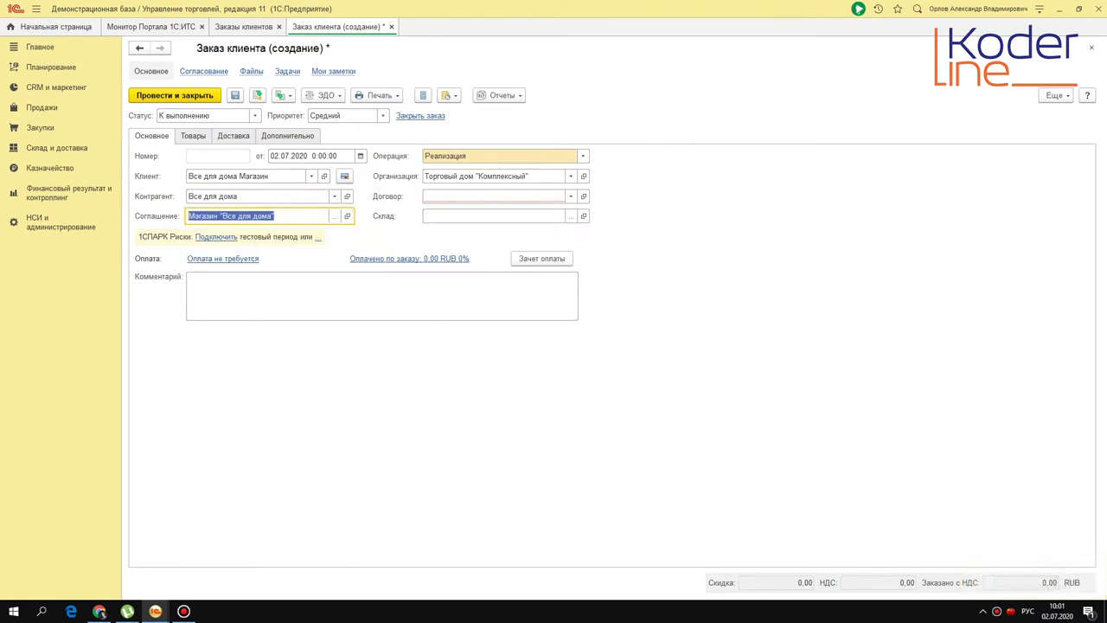
{"action": "left_click", "coordinate": [398, 308]}
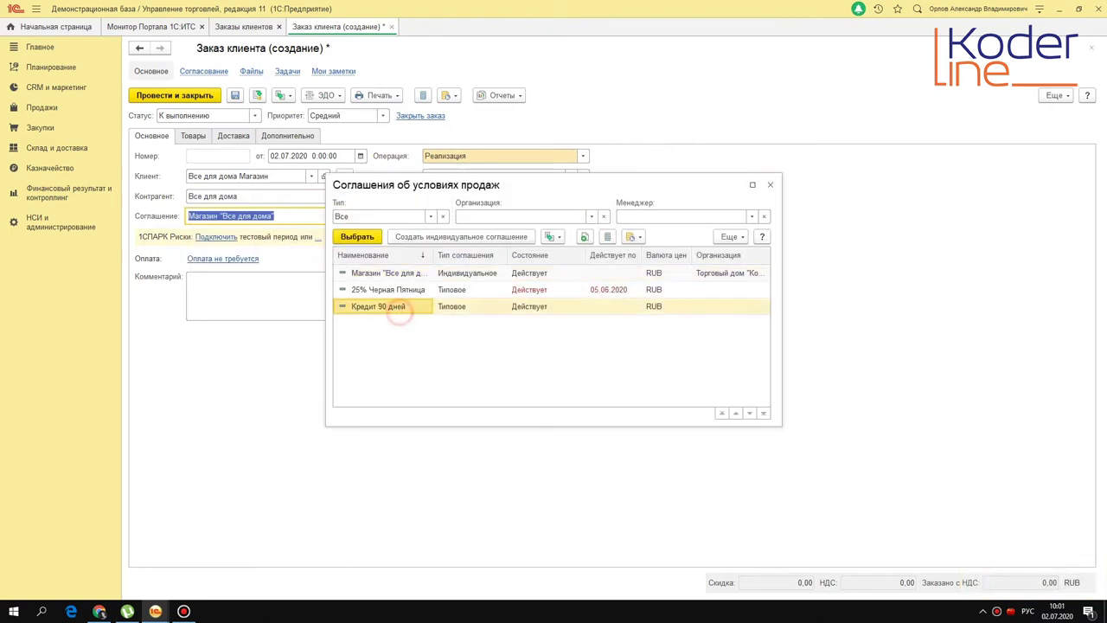
{"action": "double_click", "coordinate": [401, 306]}
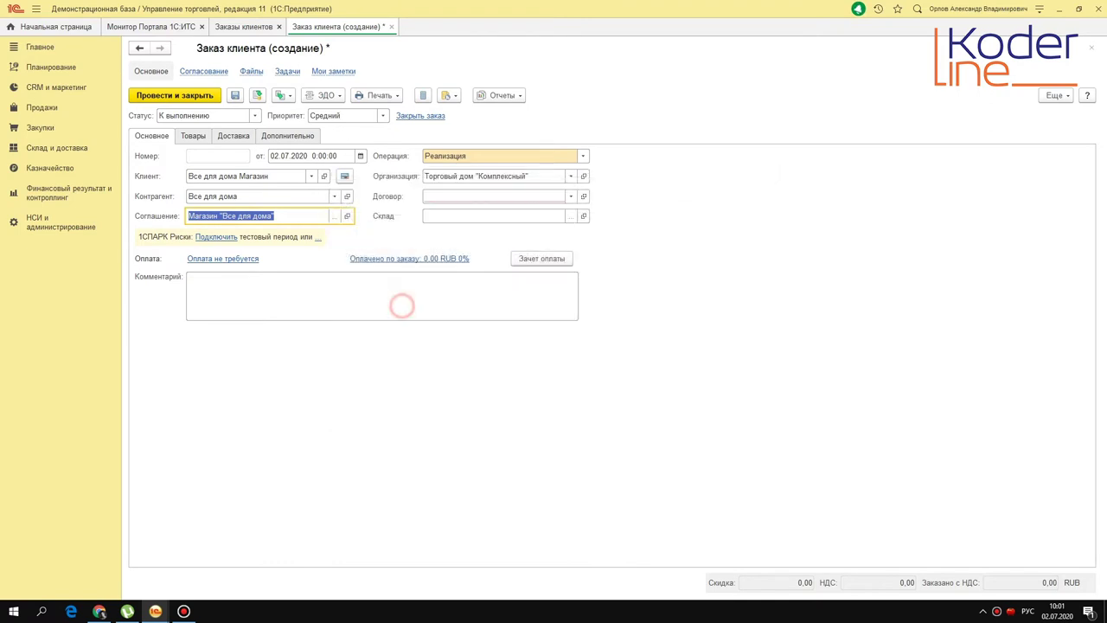
Set the order's organization to "Вентилятор ООО" and select the counterparty contract "Кредитный".
{"action": "left_click", "coordinate": [569, 176]}
{"action": "left_click", "coordinate": [570, 176]}
{"action": "left_click", "coordinate": [507, 193]}
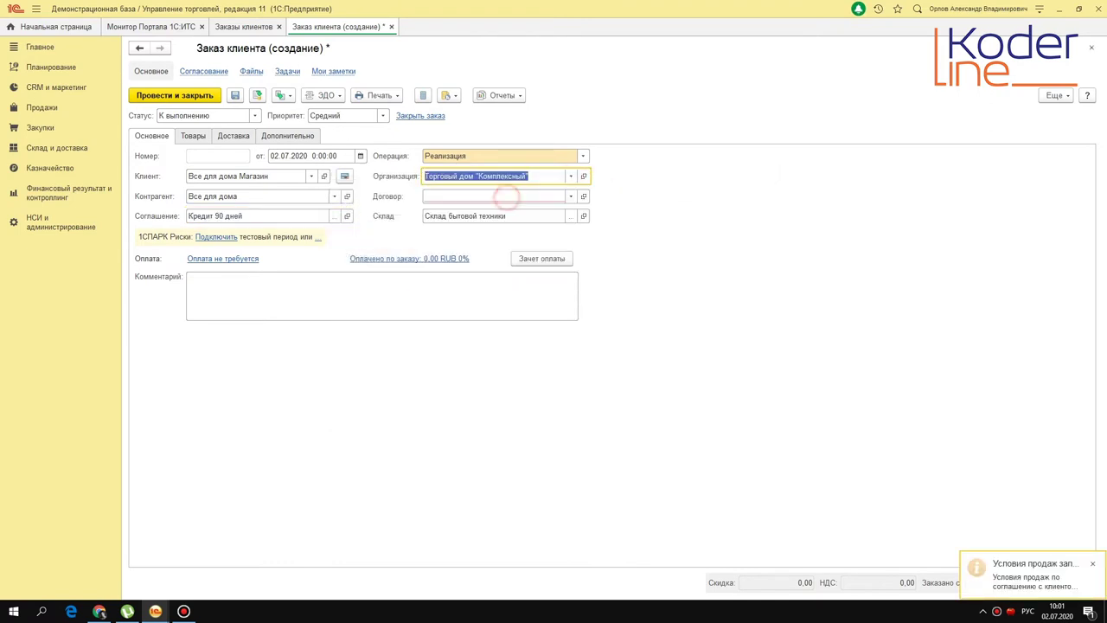
{"action": "left_click", "coordinate": [564, 196]}
{"action": "left_click", "coordinate": [566, 196]}
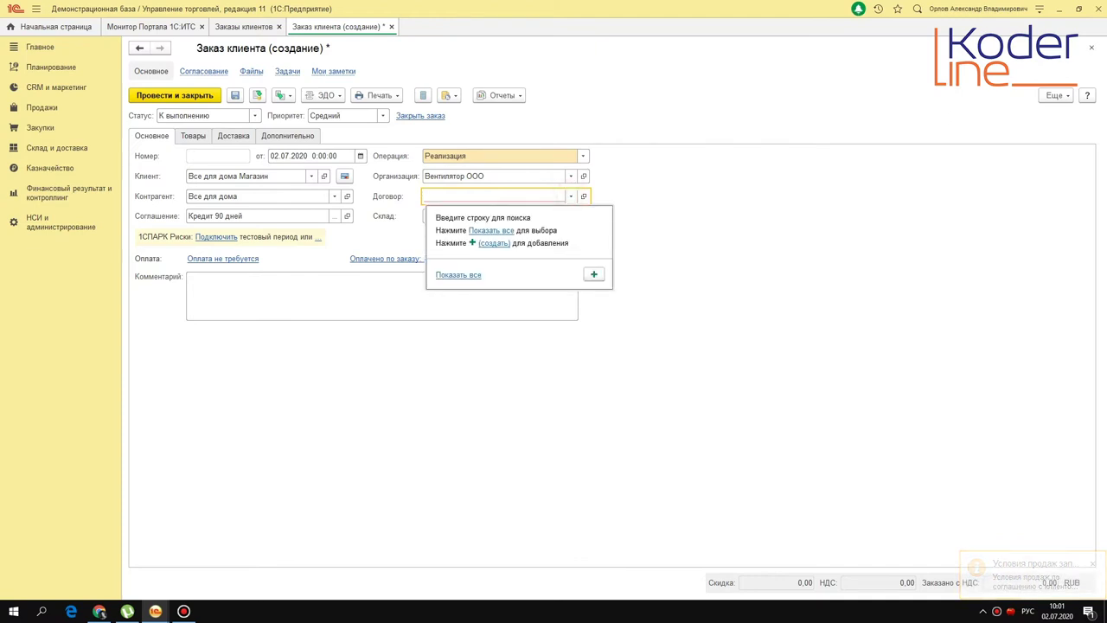
{"action": "left_click", "coordinate": [458, 274]}
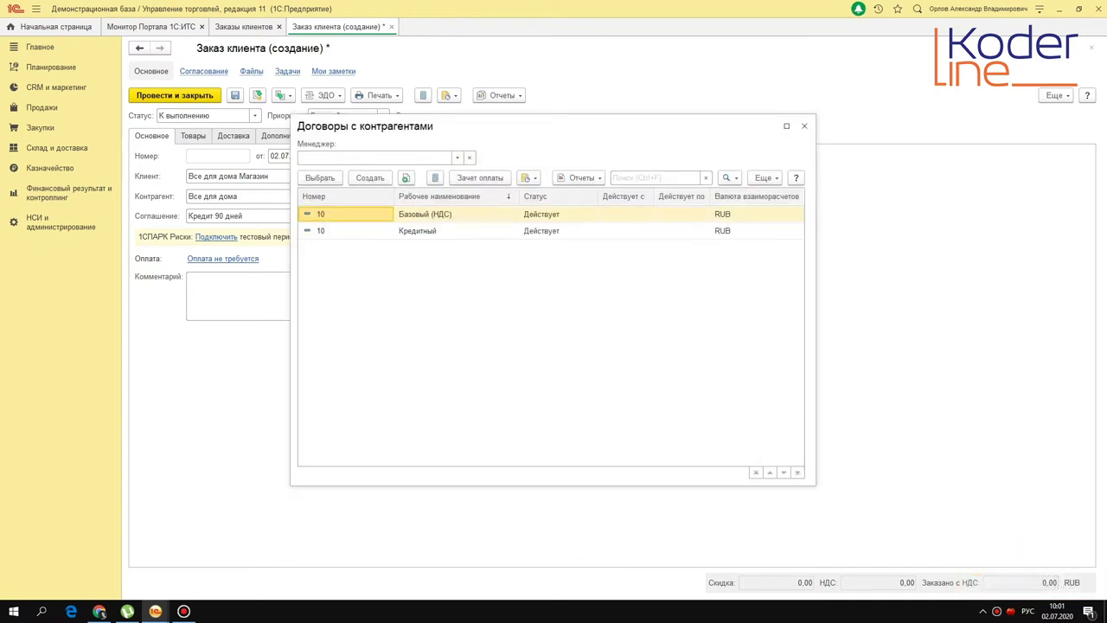
{"action": "left_click", "coordinate": [406, 231]}
{"action": "double_click", "coordinate": [420, 231]}
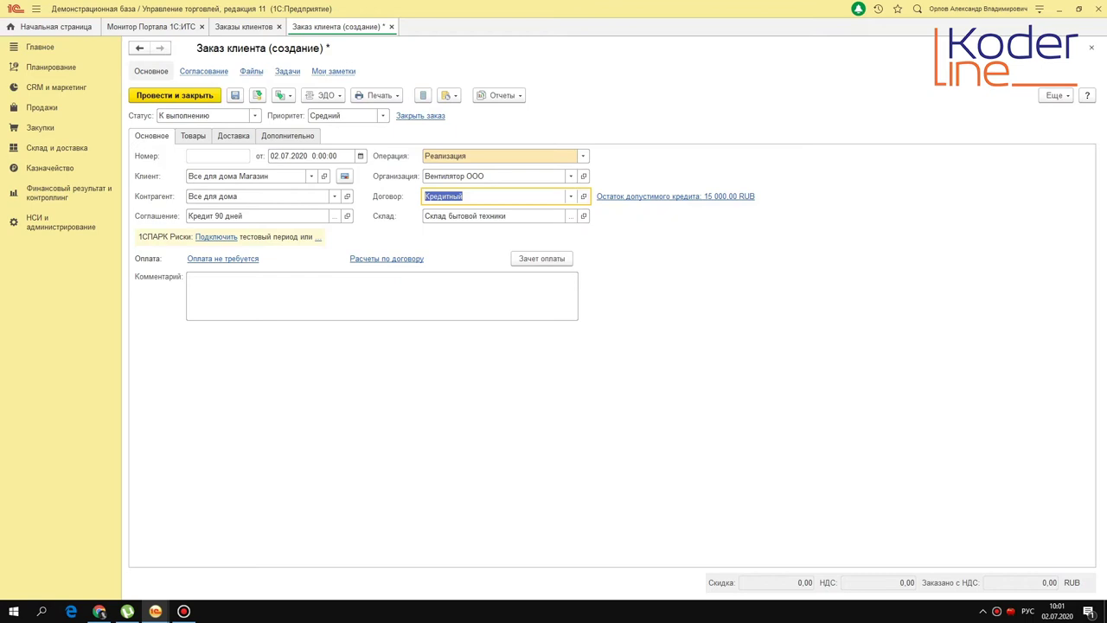
Unlock the "Кредитный" contract's attributes for editing and choose "По договорам" as its settlement detail level.
{"action": "left_click", "coordinate": [583, 195]}
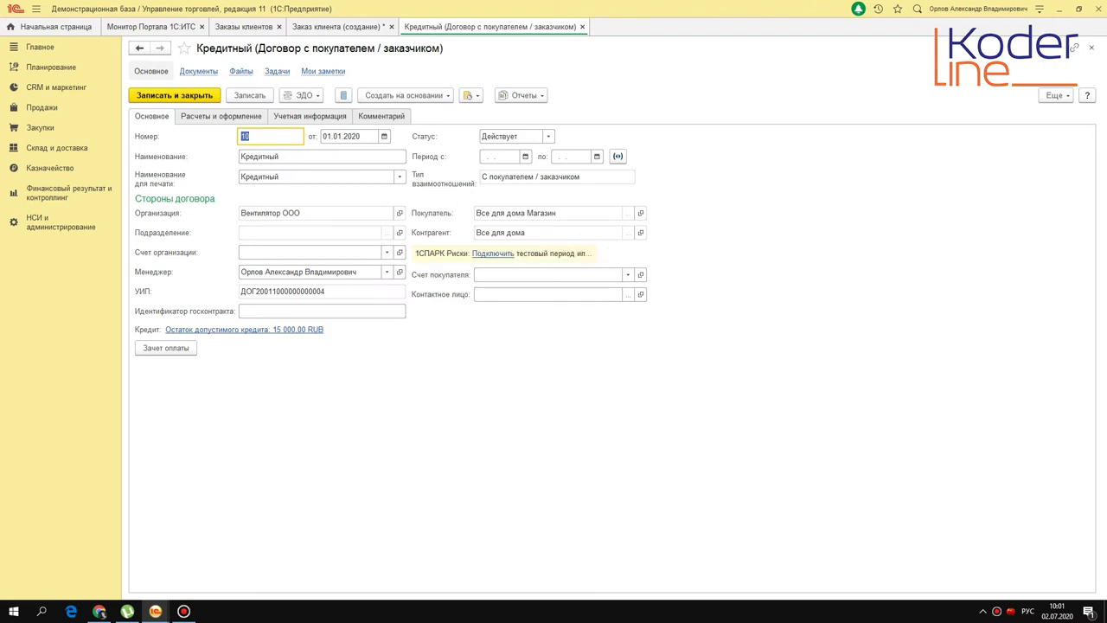
{"action": "left_click", "coordinate": [220, 118]}
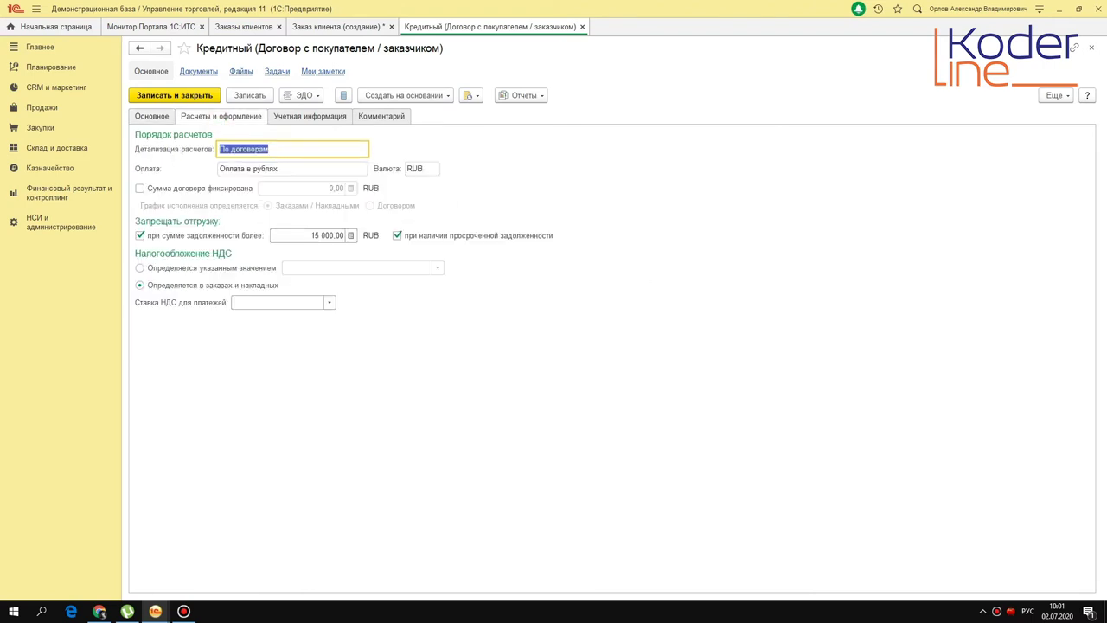
{"action": "left_click", "coordinate": [1055, 95]}
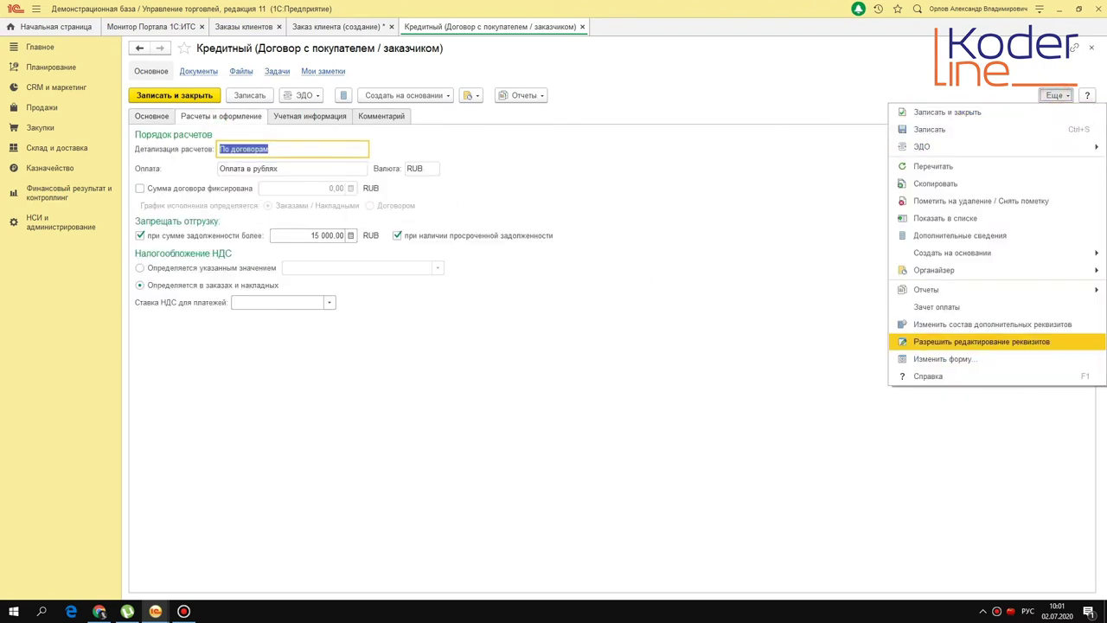
{"action": "left_click", "coordinate": [946, 341]}
{"action": "left_click", "coordinate": [456, 269]}
{"action": "left_click", "coordinate": [362, 149]}
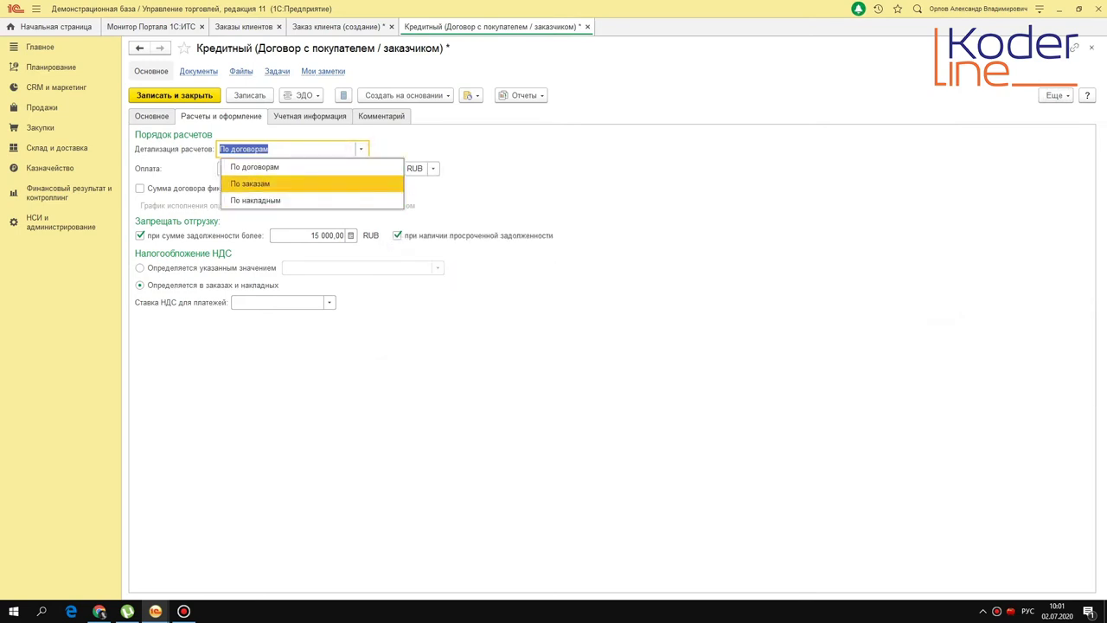
{"action": "left_click", "coordinate": [286, 166]}
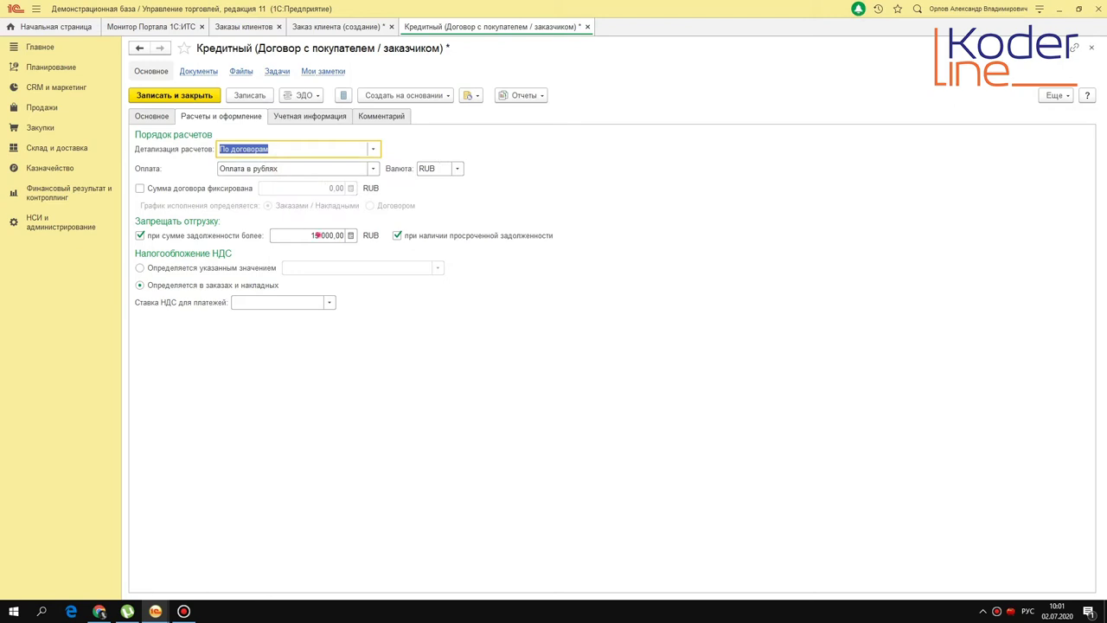
{"action": "left_click", "coordinate": [318, 235]}
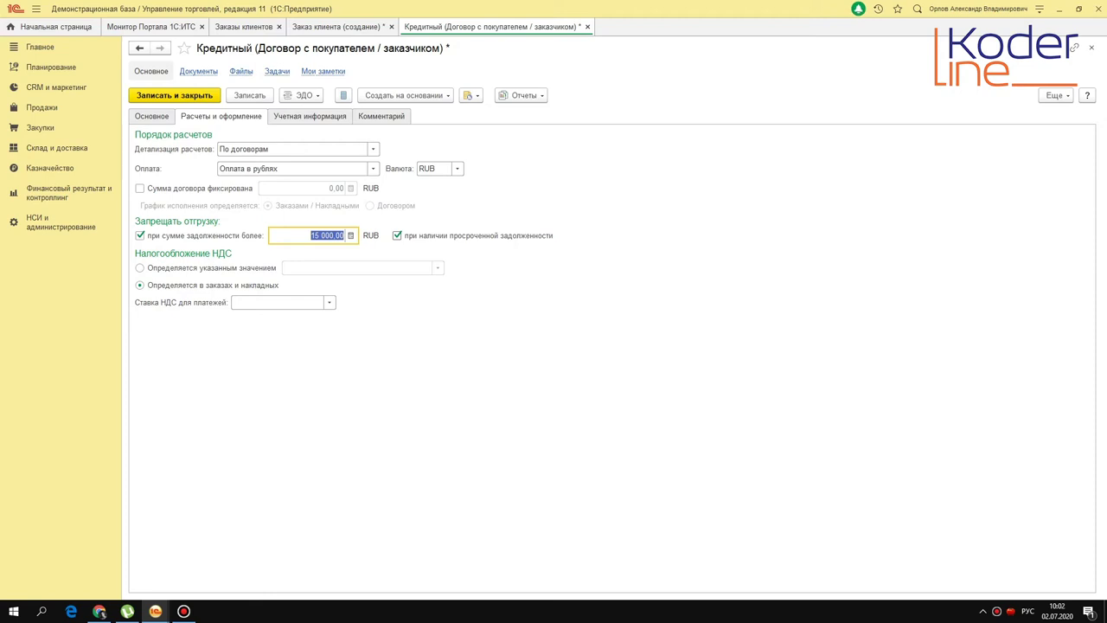
Return to the customer order, start picking goods for it and search the items for "венти".
{"action": "left_click", "coordinate": [344, 24]}
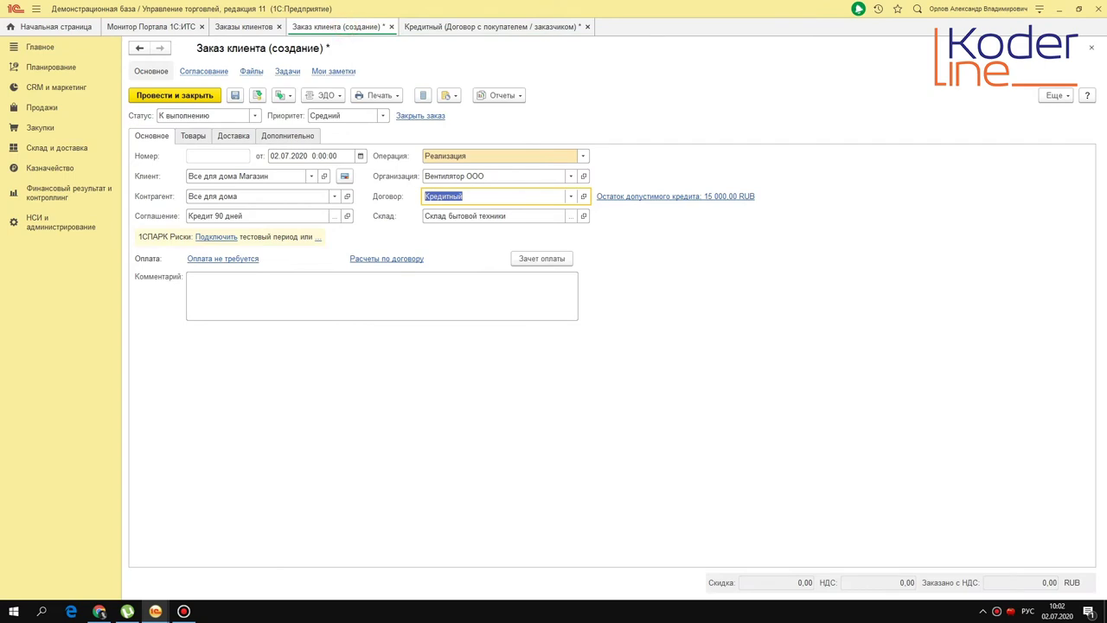
{"action": "left_click", "coordinate": [193, 136]}
{"action": "left_click", "coordinate": [394, 157]}
{"action": "left_click", "coordinate": [421, 171]}
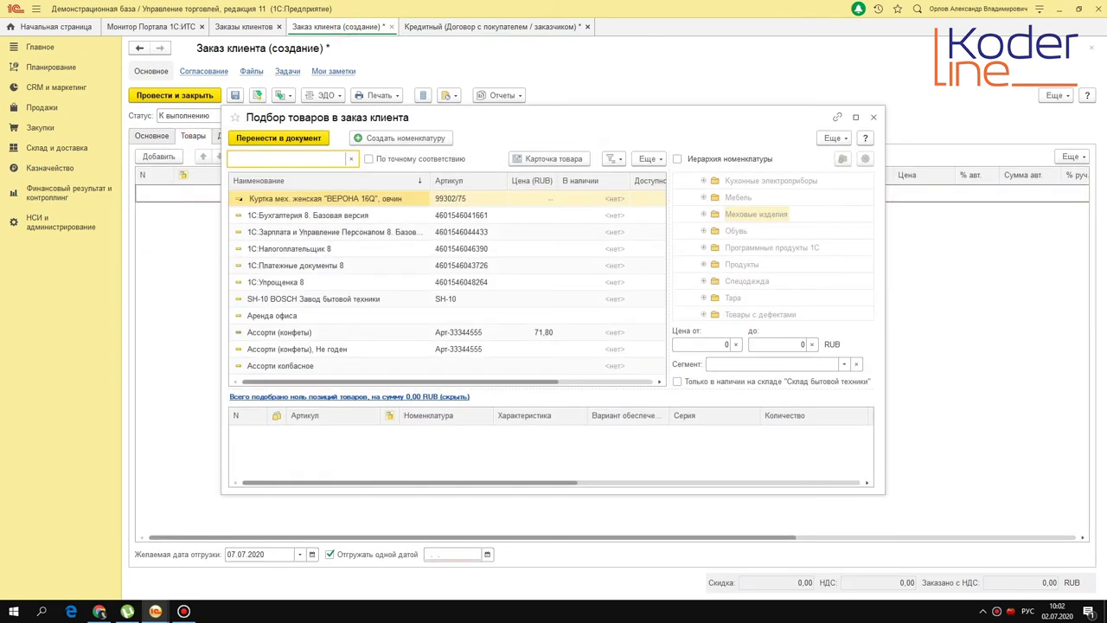
{"action": "type", "text": "вентр"}
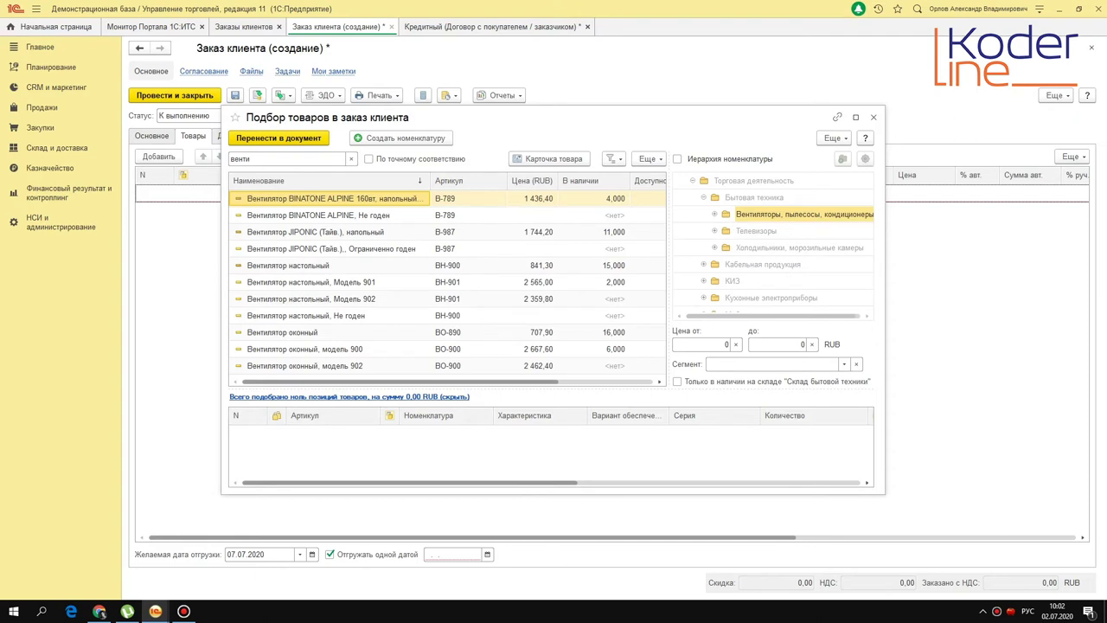
Pick 2 units of "Вентилятор оконный, модель 900" and transfer them to the order.
{"action": "left_click", "coordinate": [380, 349]}
{"action": "double_click", "coordinate": [376, 349]}
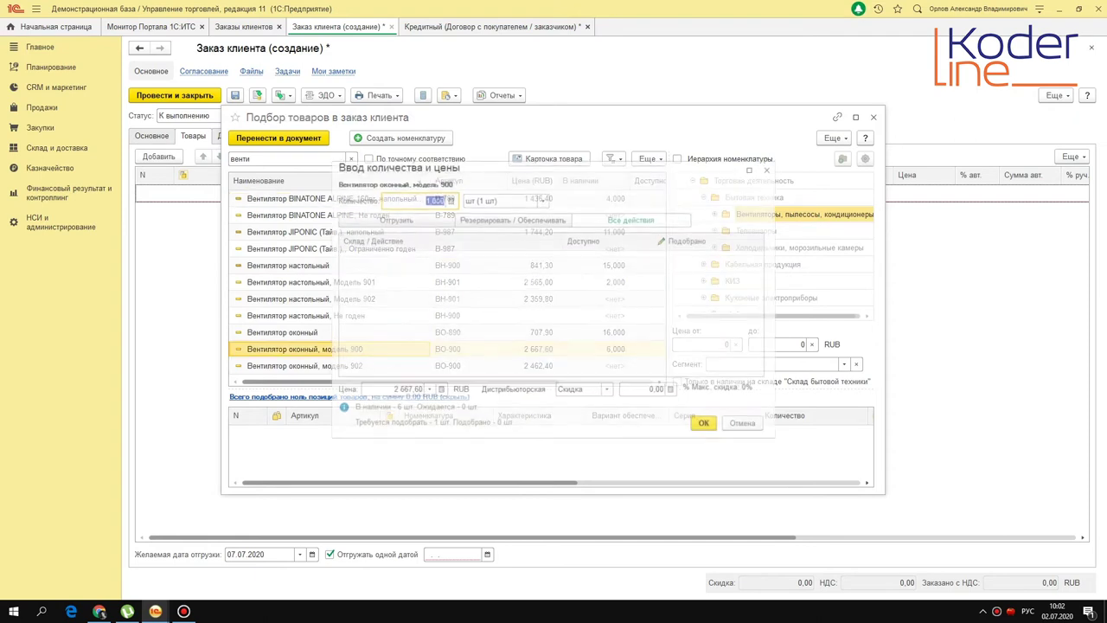
{"action": "type", "text": "2"}
{"action": "key", "text": "Tab"}
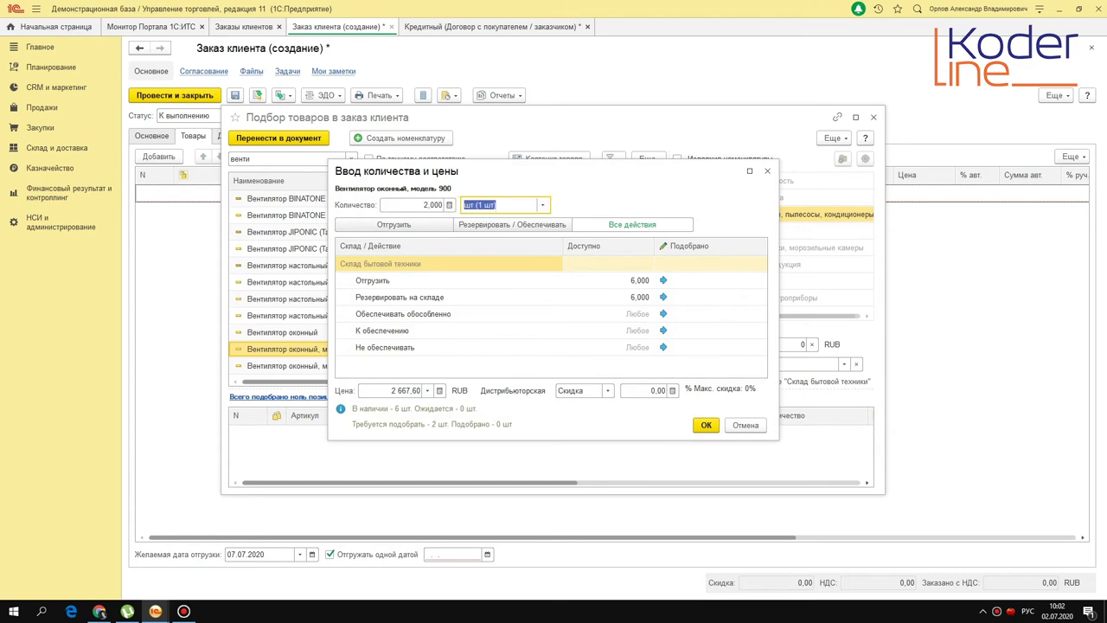
{"action": "left_click", "coordinate": [706, 425]}
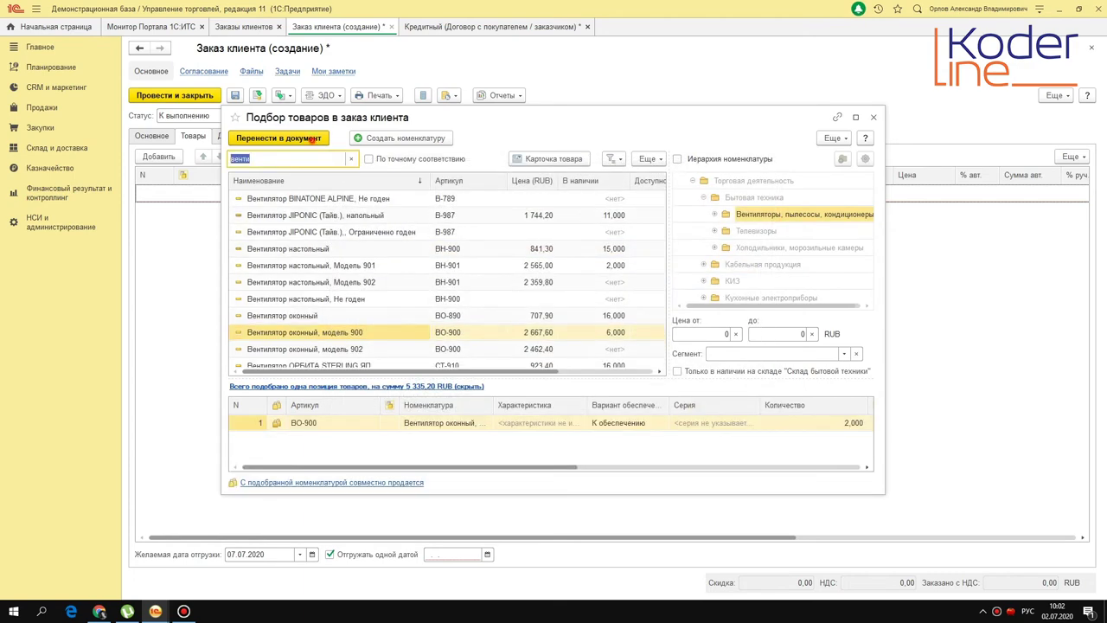
{"action": "left_click", "coordinate": [311, 140]}
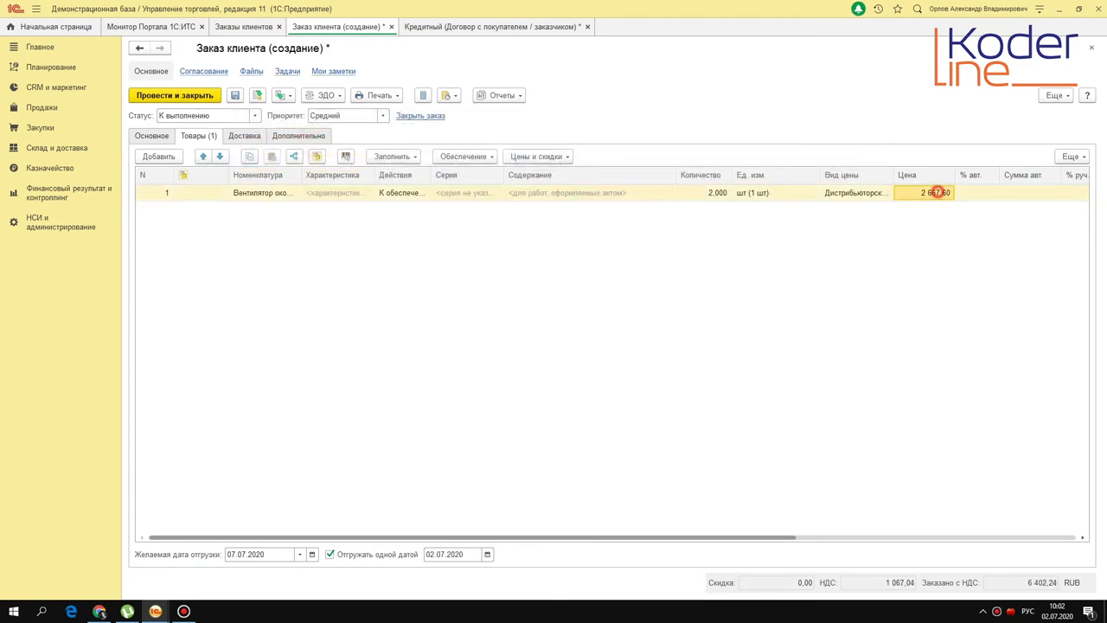
Set the window fan's ordered quantity to 4 and save the customer order.
{"action": "double_click", "coordinate": [705, 193]}
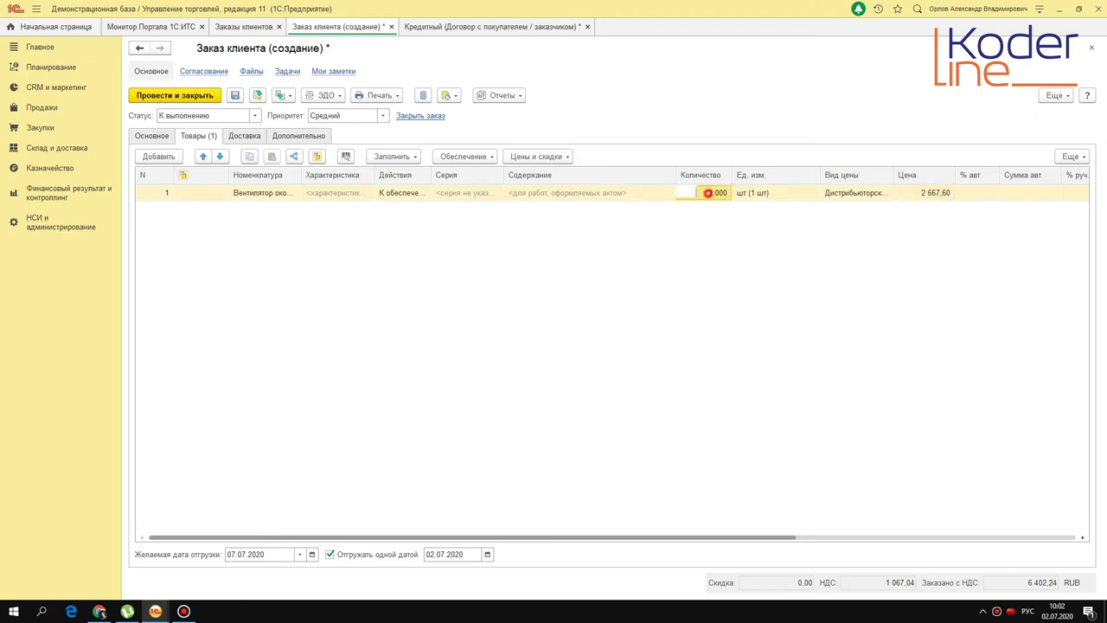
{"action": "type", "text": "4"}
{"action": "key", "text": "Return"}
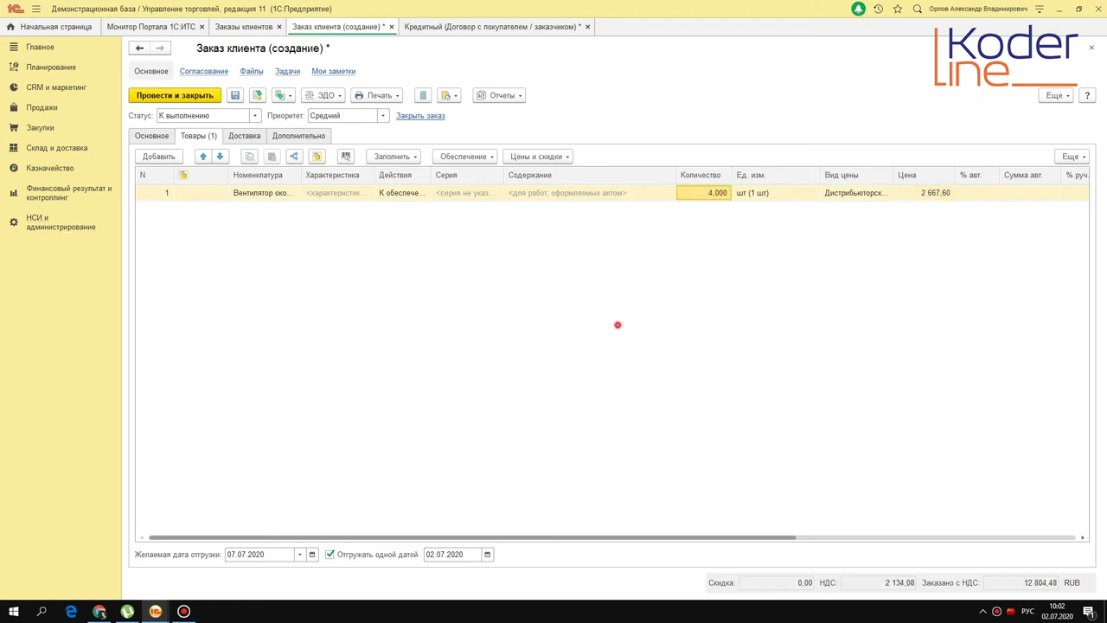
{"action": "left_click", "coordinate": [704, 193]}
{"action": "left_click", "coordinate": [636, 273]}
{"action": "left_click", "coordinate": [151, 135]}
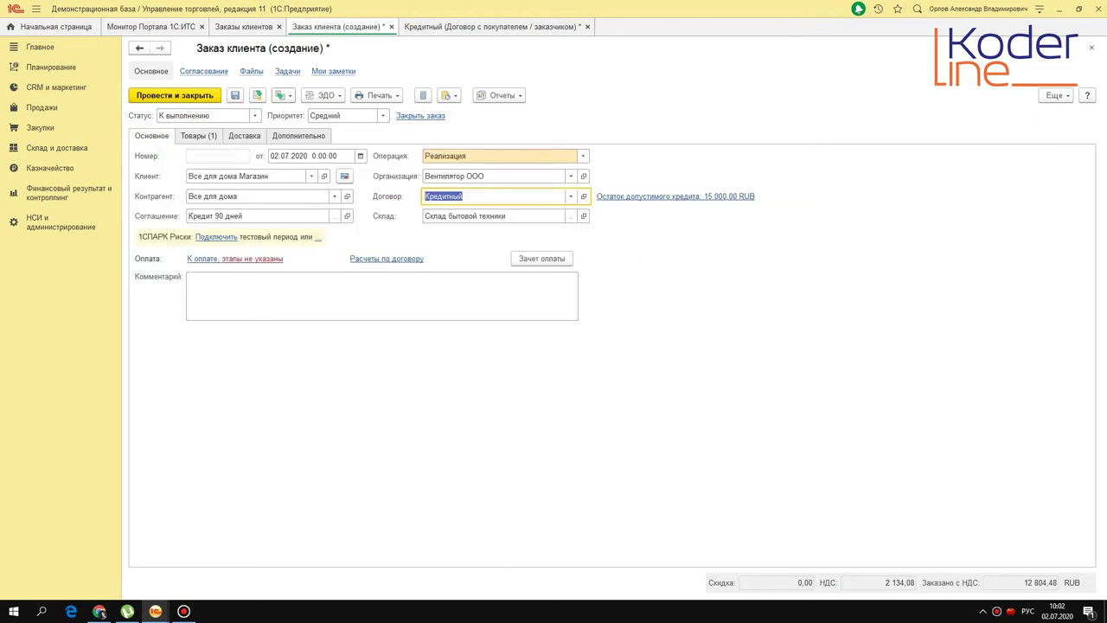
{"action": "left_click", "coordinate": [234, 96]}
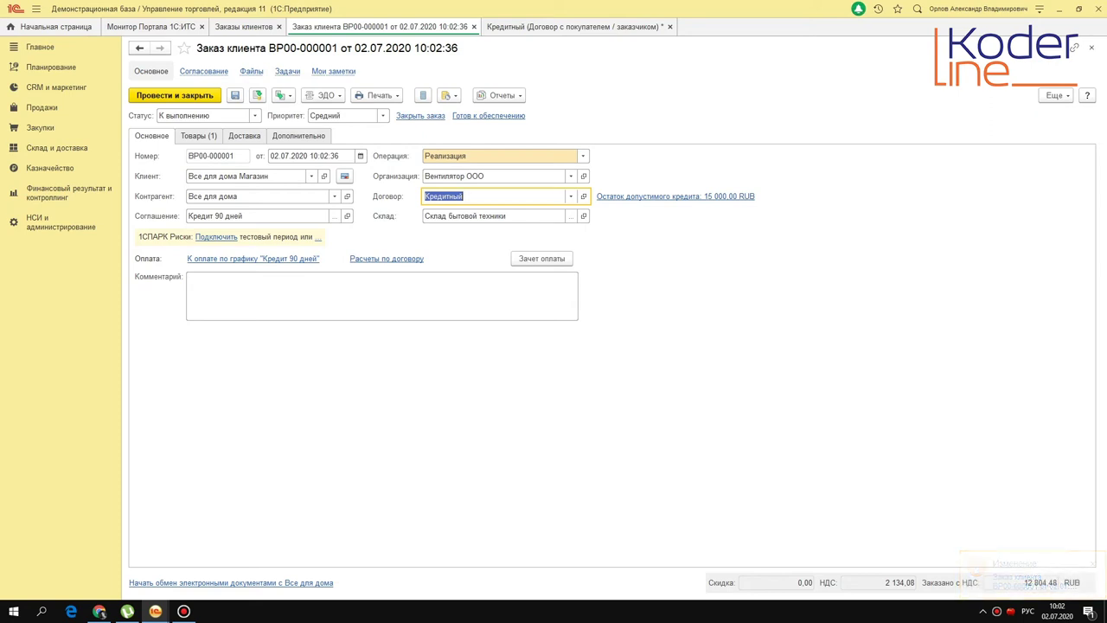
Examine the order's payment rules, checking each credit stage's day shift and payment amount, then close them.
{"action": "left_click", "coordinate": [245, 136]}
{"action": "left_click", "coordinate": [152, 137]}
{"action": "left_click", "coordinate": [236, 258]}
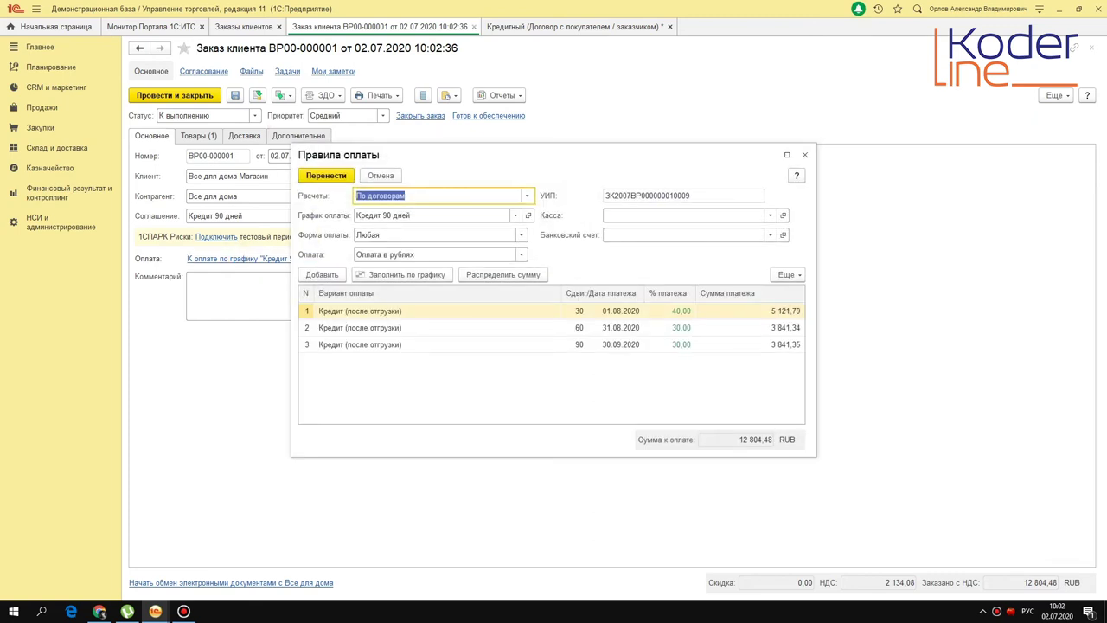
{"action": "left_click_drag", "start_coordinate": [415, 155], "coordinate": [555, 198]}
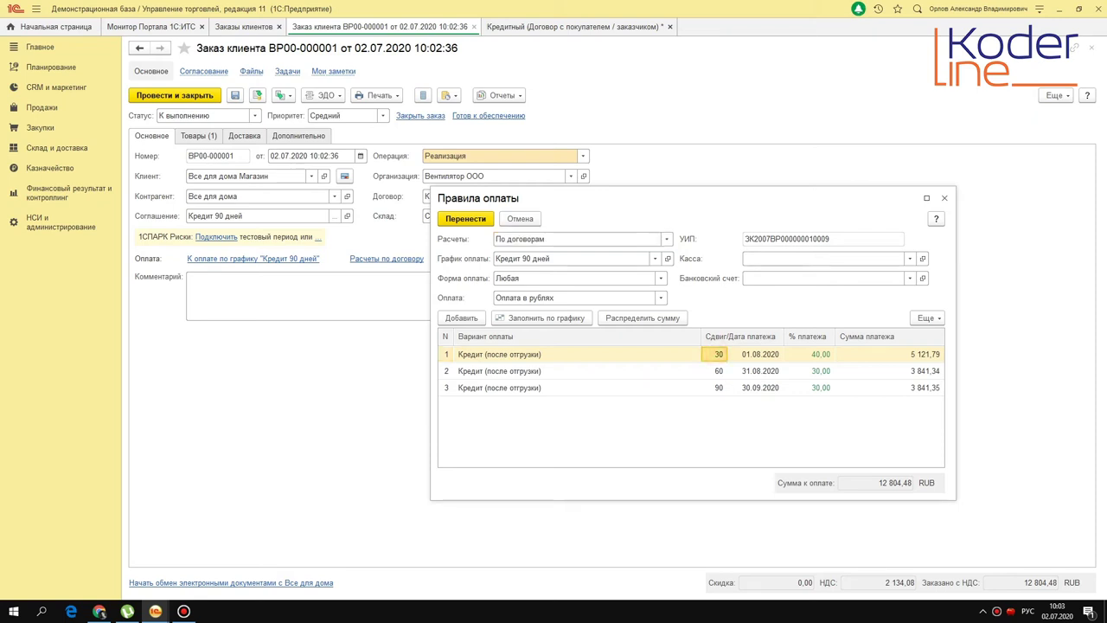
{"action": "left_click", "coordinate": [718, 370]}
{"action": "left_click", "coordinate": [718, 387]}
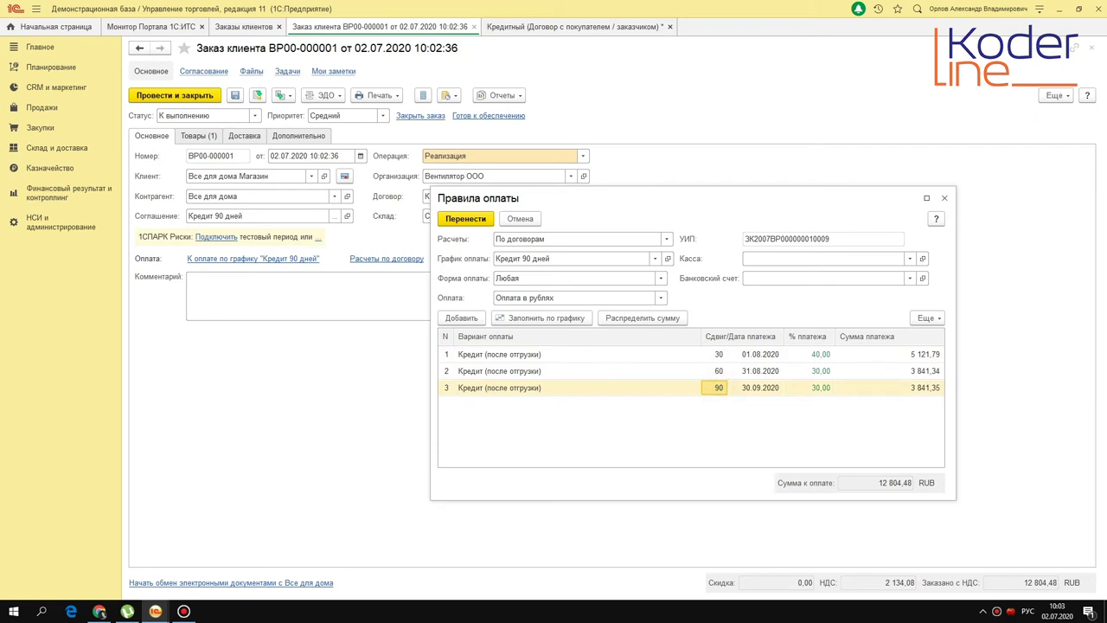
{"action": "left_click", "coordinate": [926, 354]}
{"action": "left_click", "coordinate": [920, 370]}
{"action": "left_click", "coordinate": [918, 388]}
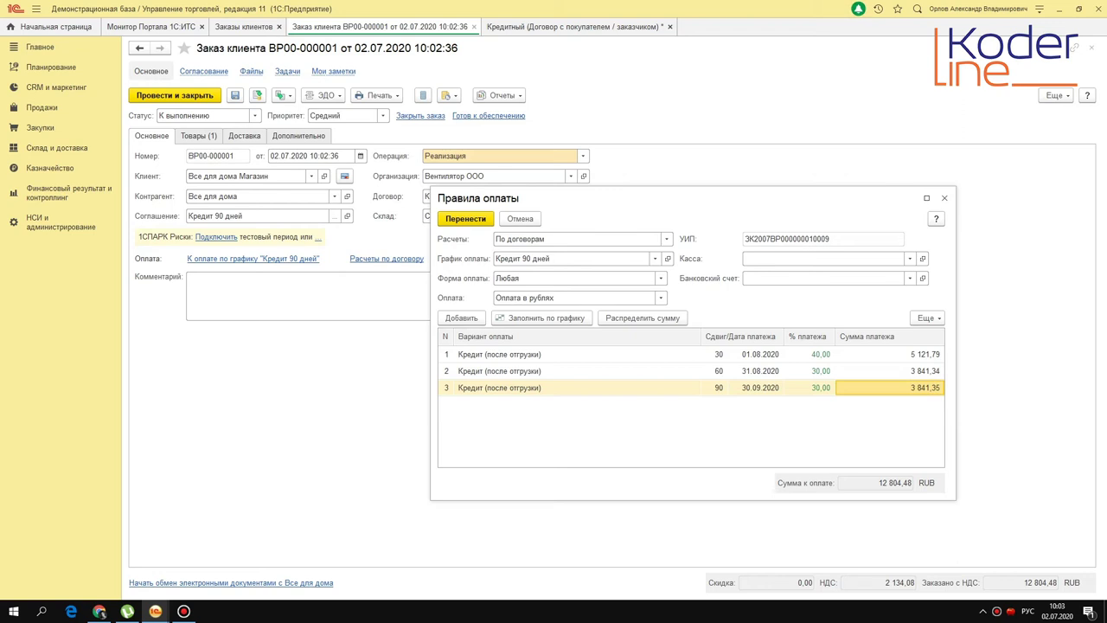
{"action": "left_click", "coordinate": [944, 198]}
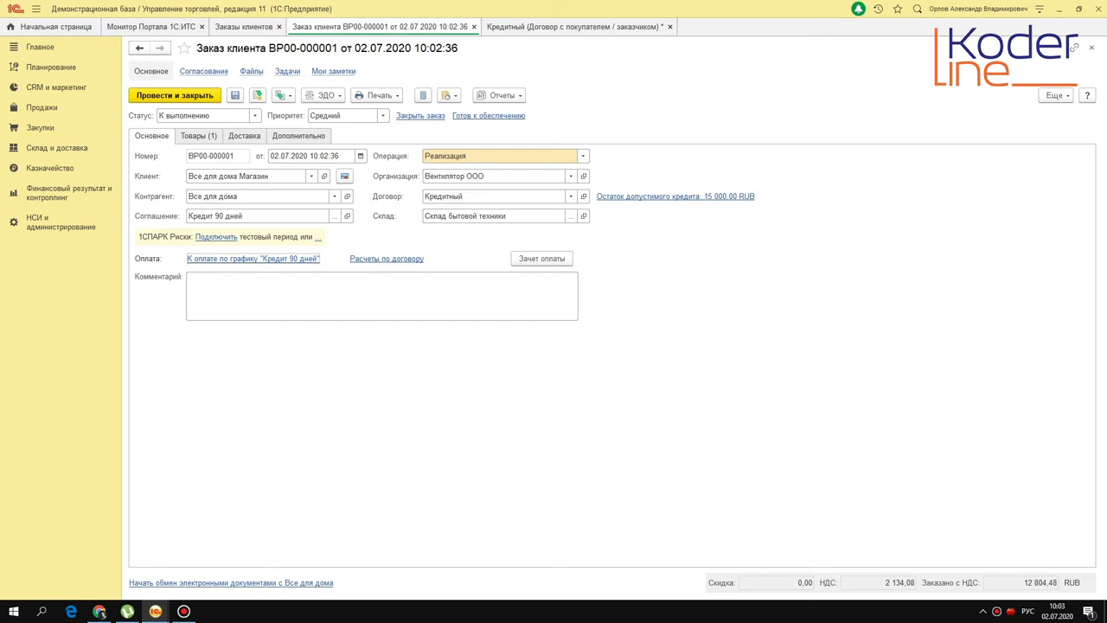
Return to the "Кредитный" customer contract and close it, saving its changes.
{"action": "left_click", "coordinate": [573, 26]}
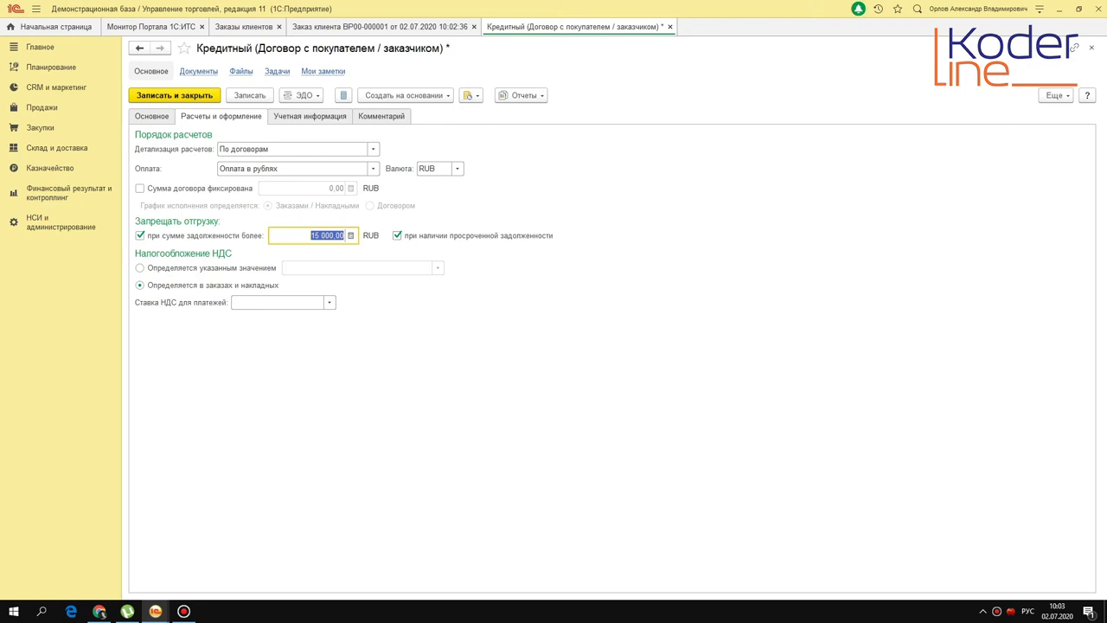
{"action": "left_click", "coordinate": [669, 27]}
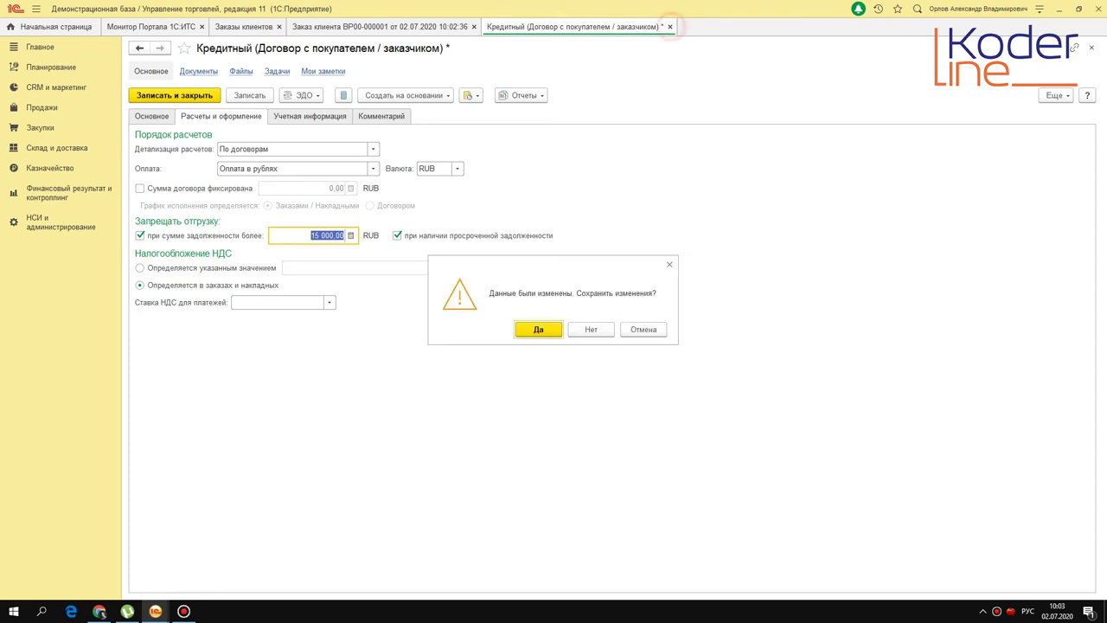
{"action": "left_click", "coordinate": [530, 326]}
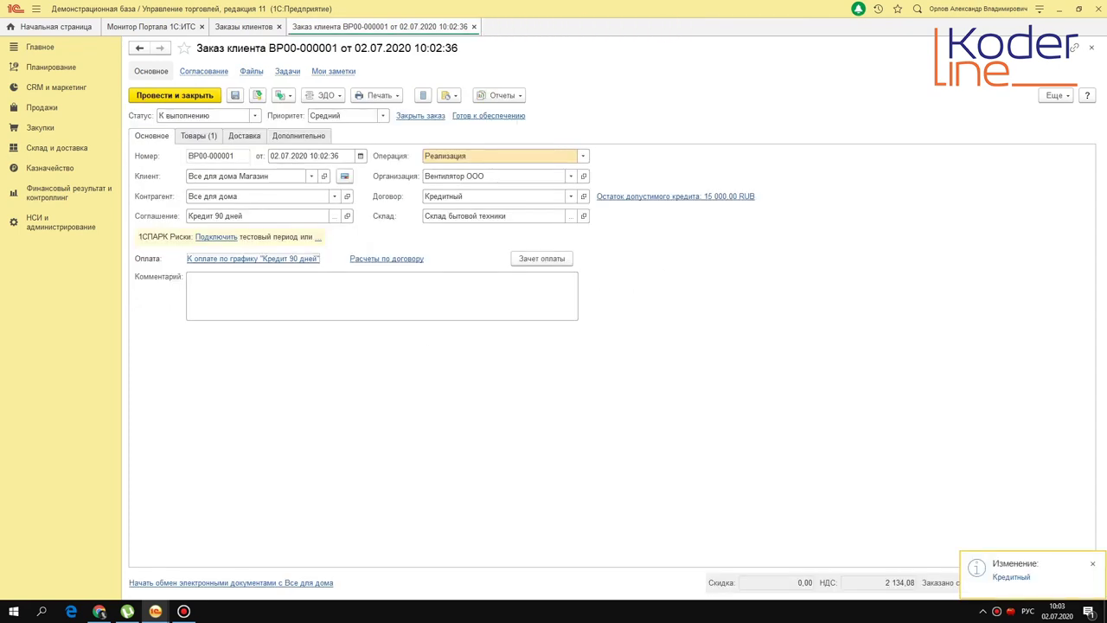
Review the order's payment rules, then examine the customer debt report behind the remaining allowed credit and close it.
{"action": "left_click", "coordinate": [284, 257]}
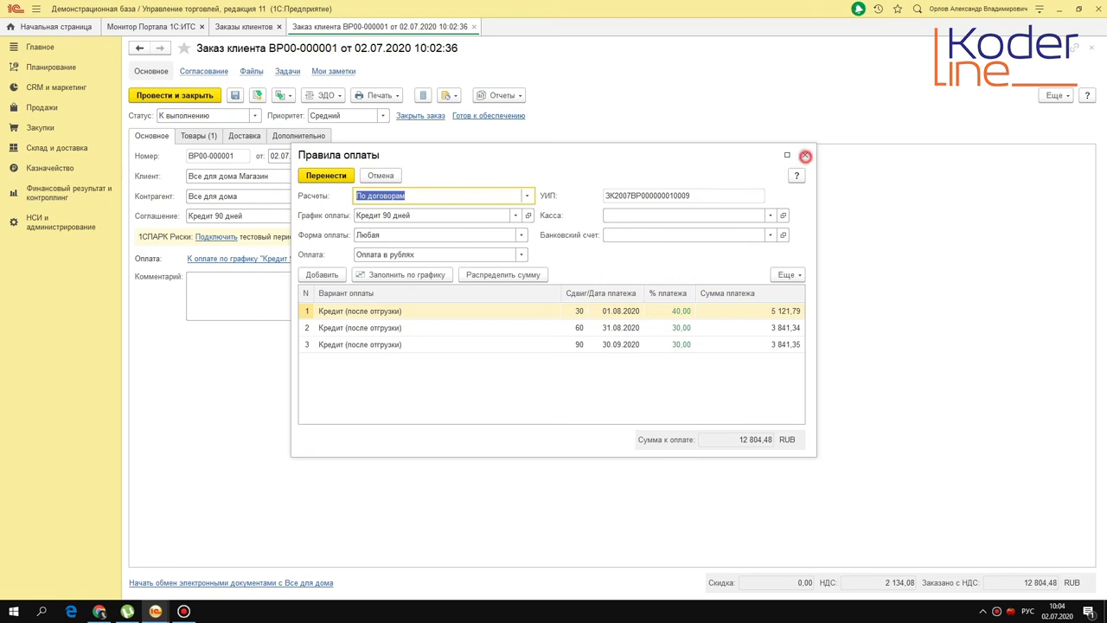
{"action": "left_click", "coordinate": [804, 154]}
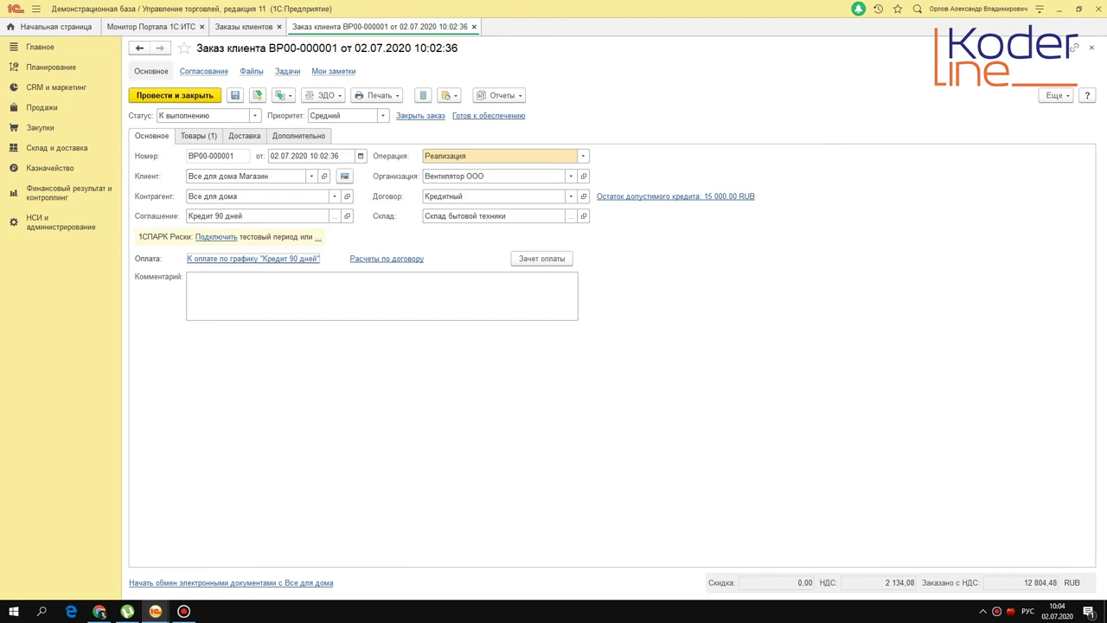
{"action": "left_click", "coordinate": [662, 195]}
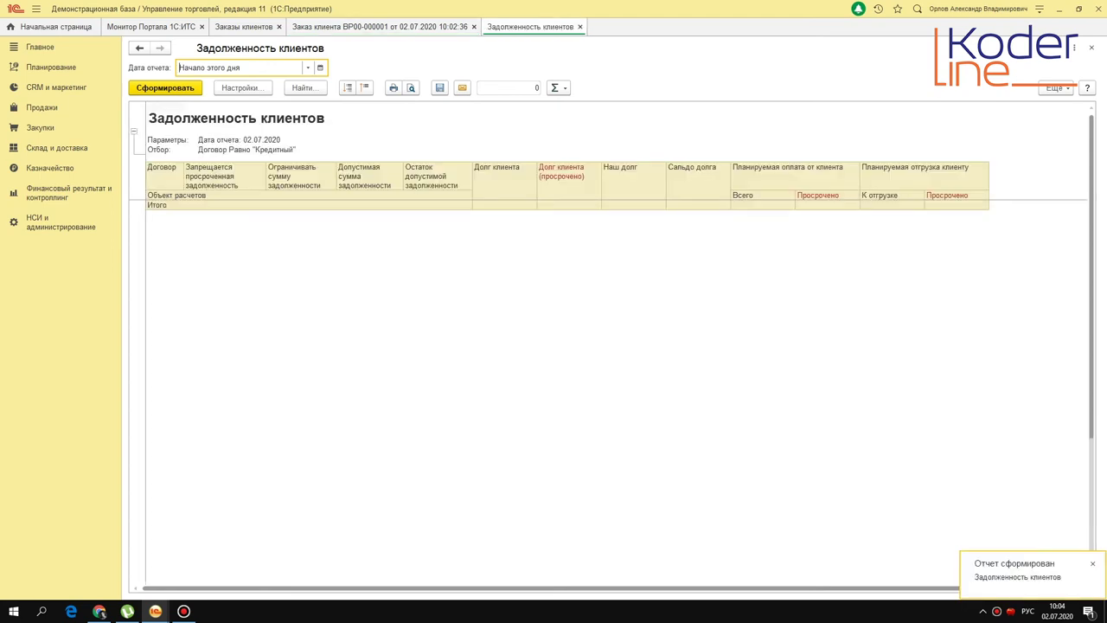
{"action": "left_click", "coordinate": [579, 27]}
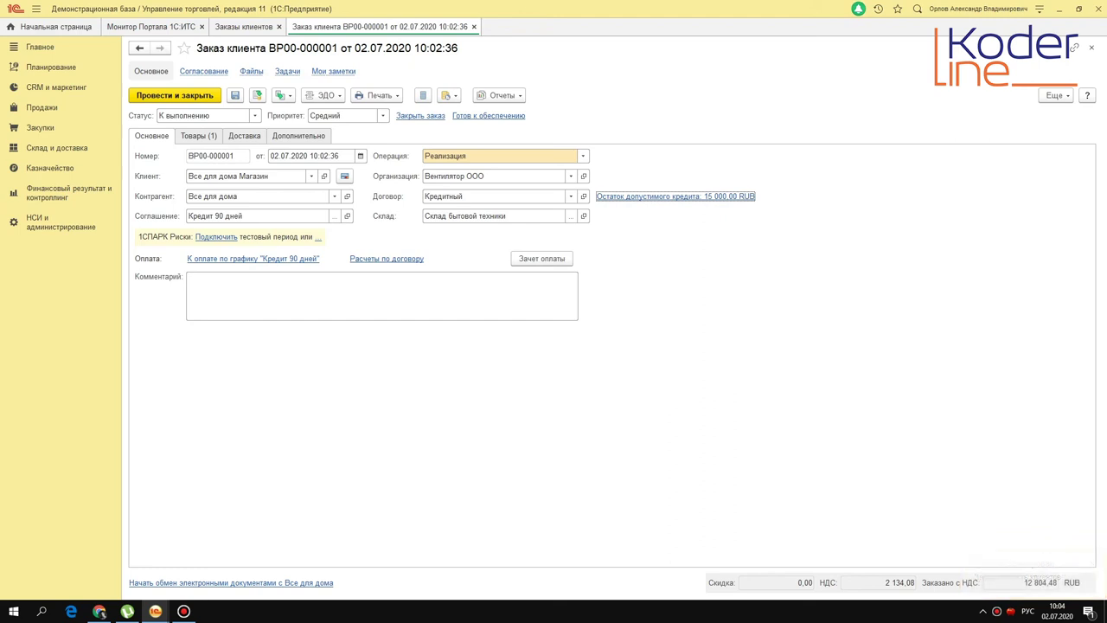
Examine the contract's settlements card, checking the order's document amount and the amount due, then close the report.
{"action": "left_click", "coordinate": [395, 258]}
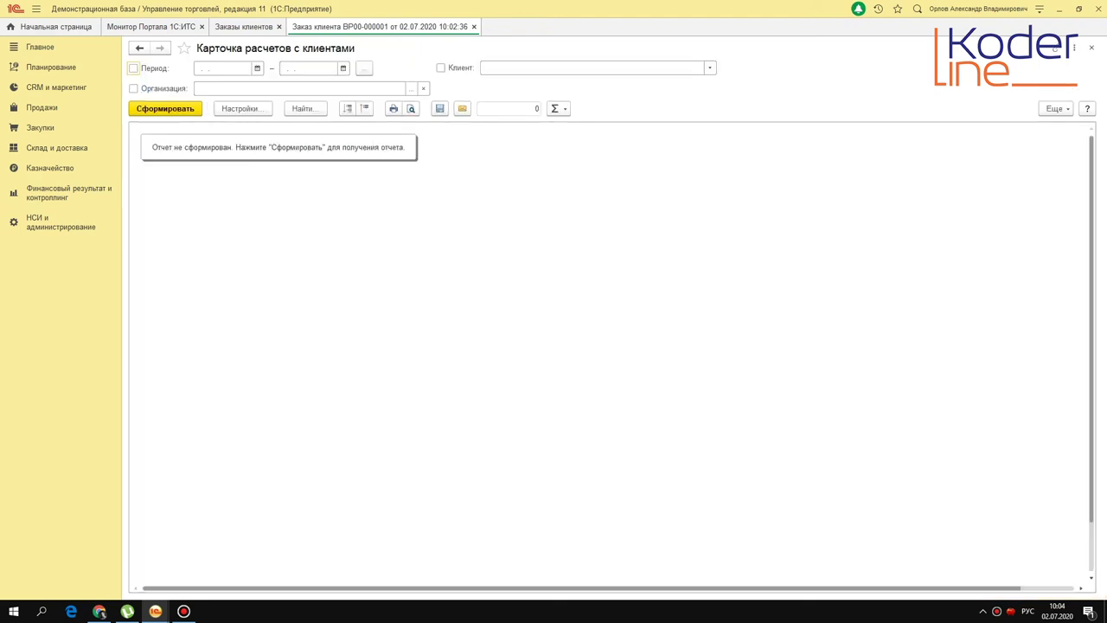
{"action": "left_click", "coordinate": [402, 214]}
{"action": "left_click", "coordinate": [593, 215]}
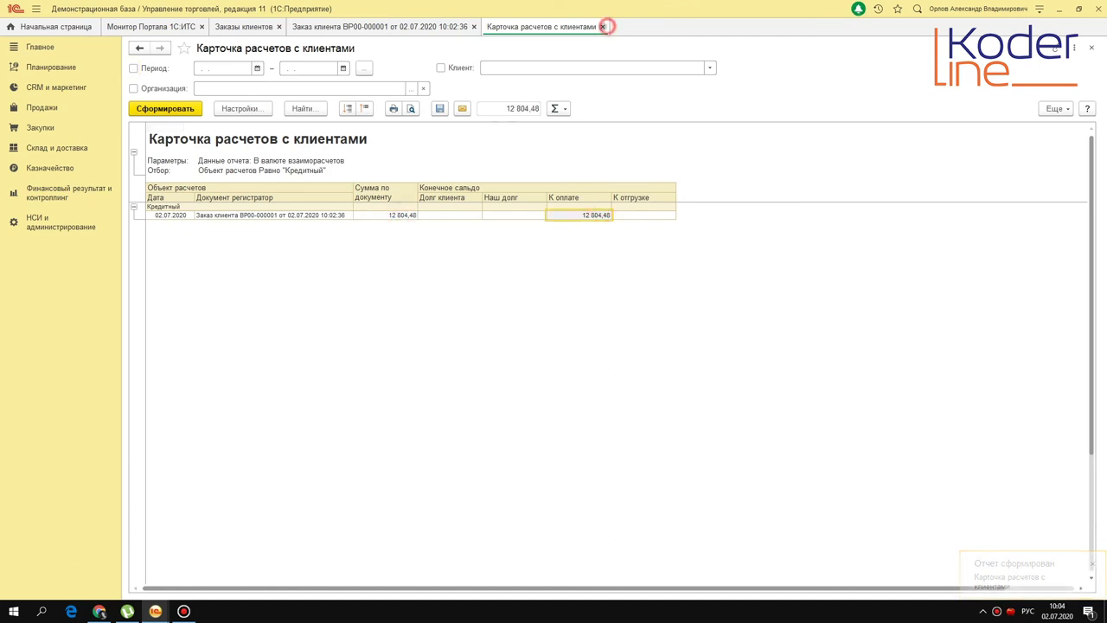
{"action": "left_click", "coordinate": [603, 26]}
Recheck the order's payment stages, then look over its goods list and return to the main order details.
{"action": "left_click", "coordinate": [296, 256]}
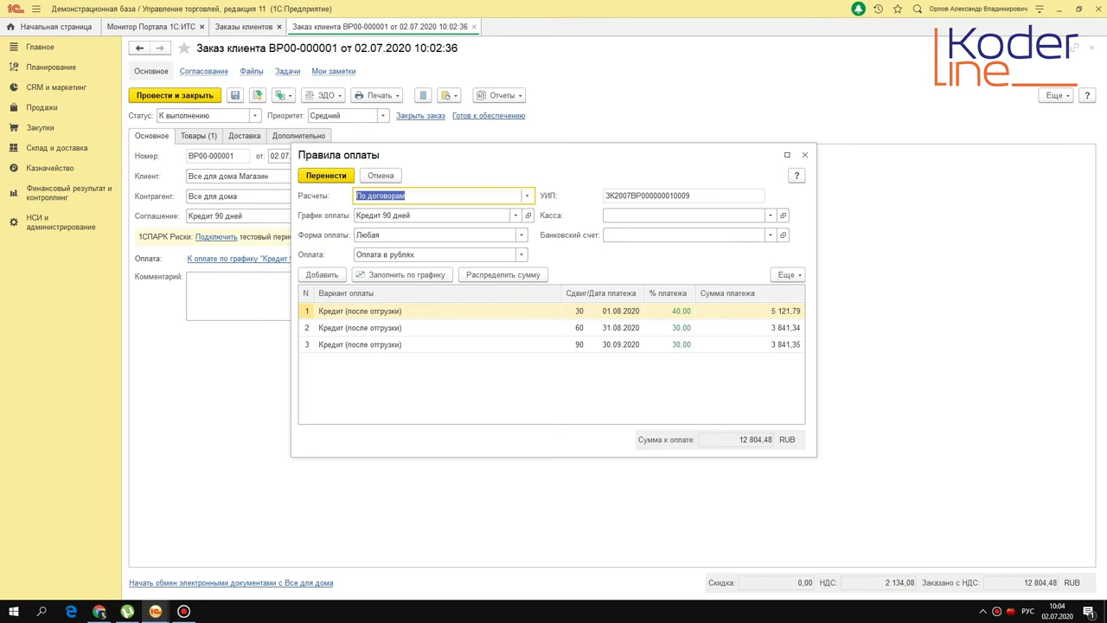
{"action": "left_click", "coordinate": [804, 155]}
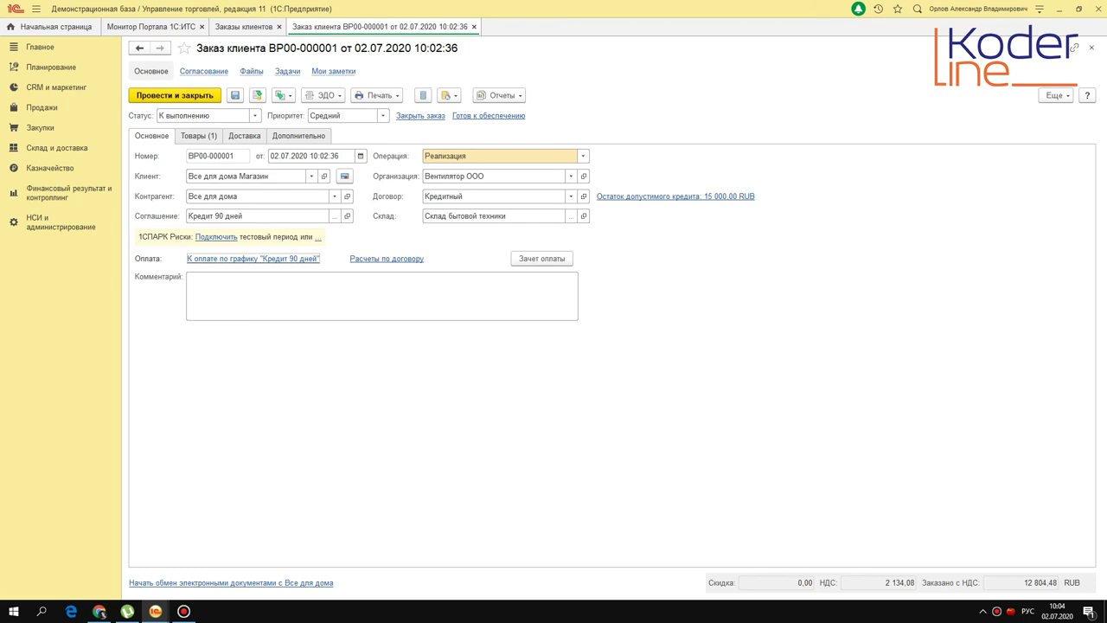
{"action": "left_click", "coordinate": [207, 138]}
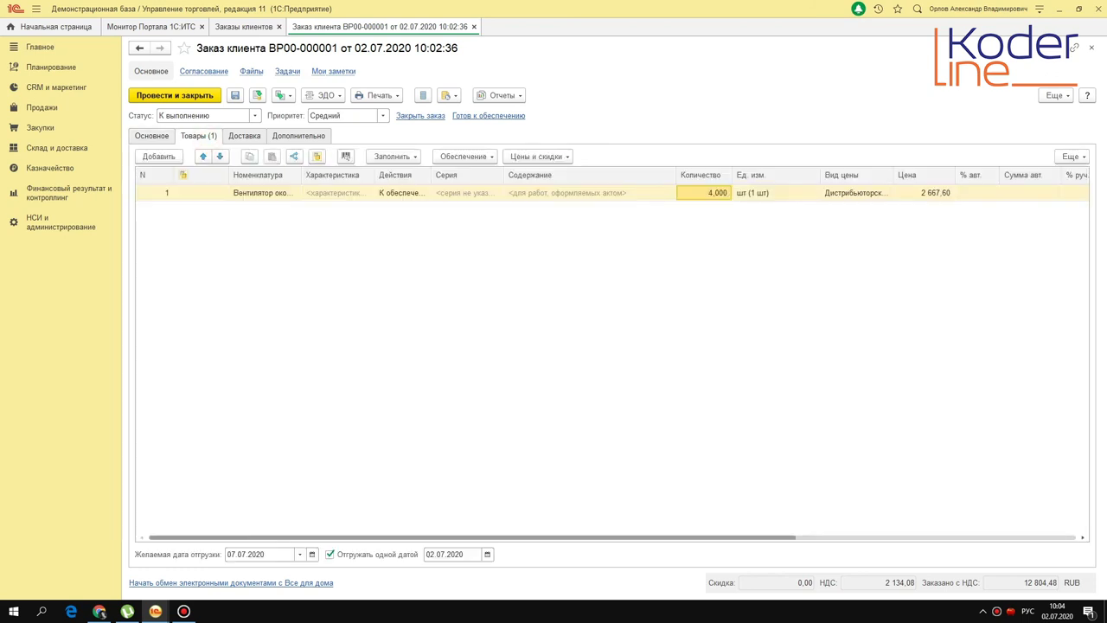
{"action": "left_click", "coordinate": [151, 136]}
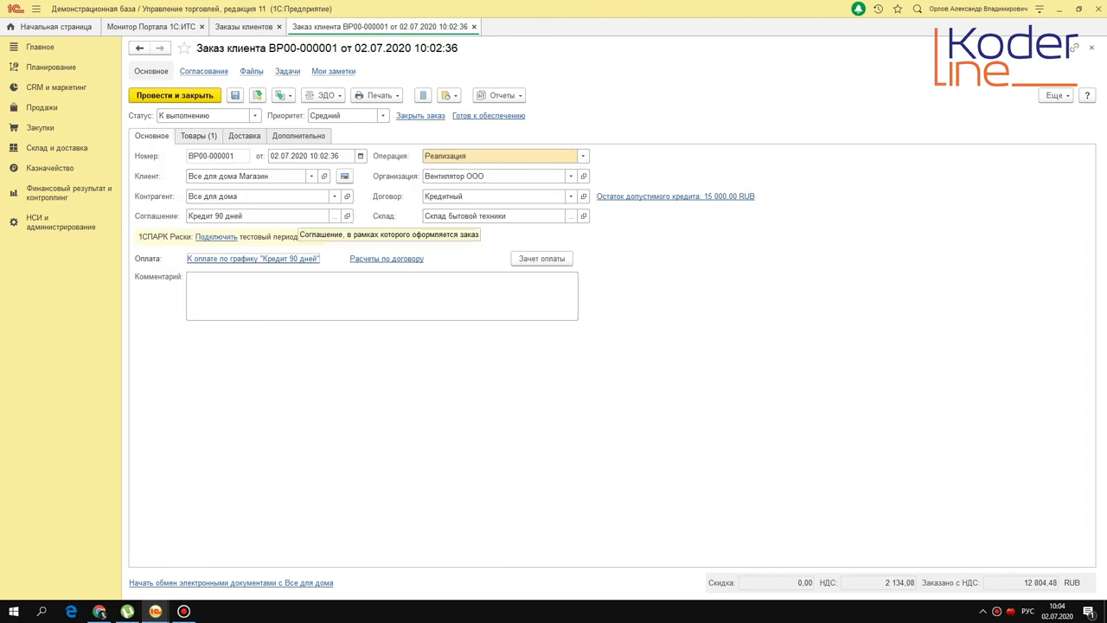
Examine the sales terms of the "Кредит 90 дней" agreement, then the settlement and shipment restriction terms of the "Кредитный" contract.
{"action": "left_click", "coordinate": [294, 216]}
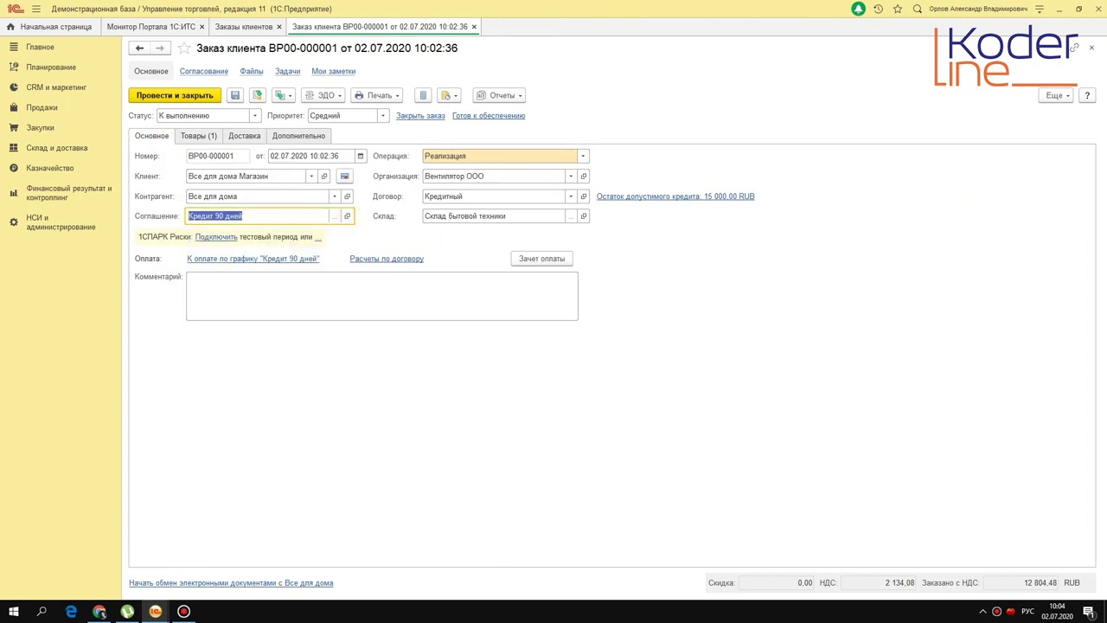
{"action": "left_click", "coordinate": [347, 215]}
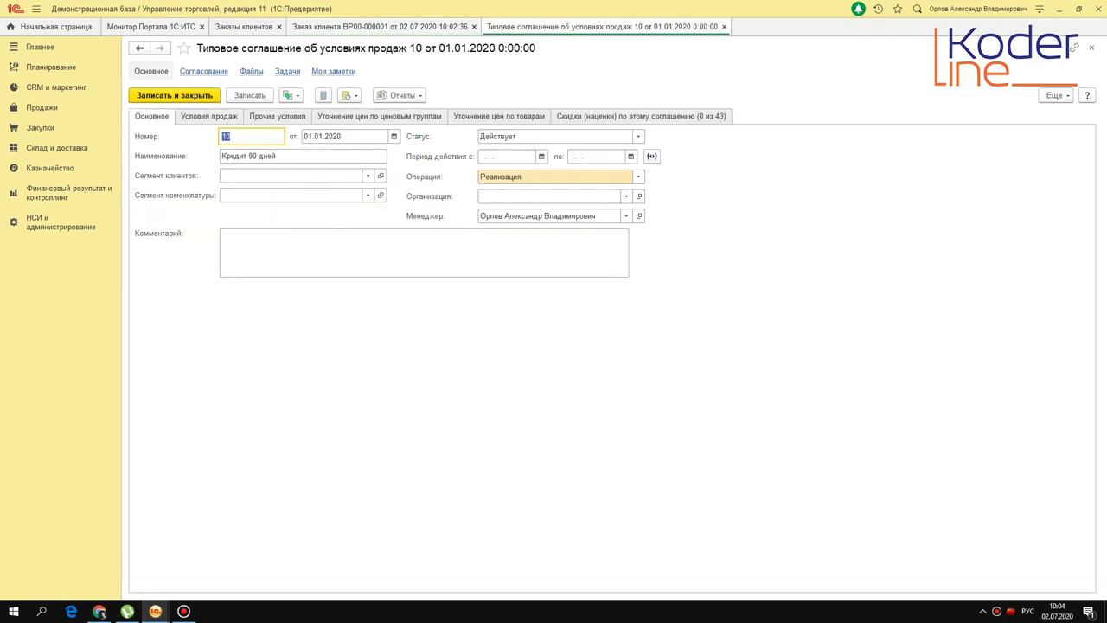
{"action": "left_click", "coordinate": [208, 116]}
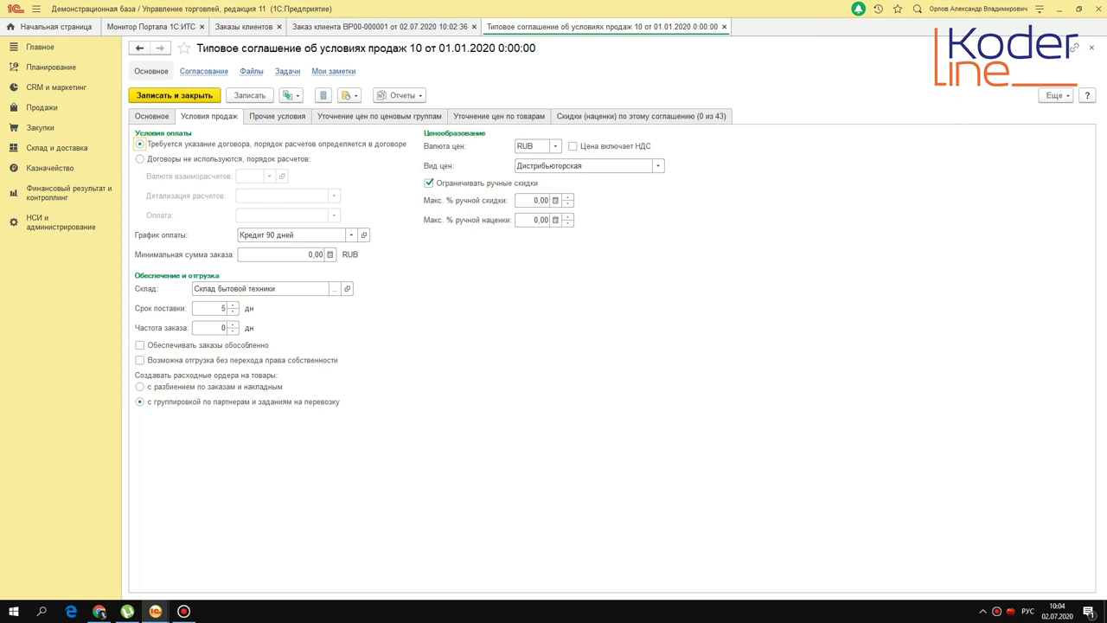
{"action": "left_click", "coordinate": [724, 27]}
{"action": "left_click", "coordinate": [582, 196]}
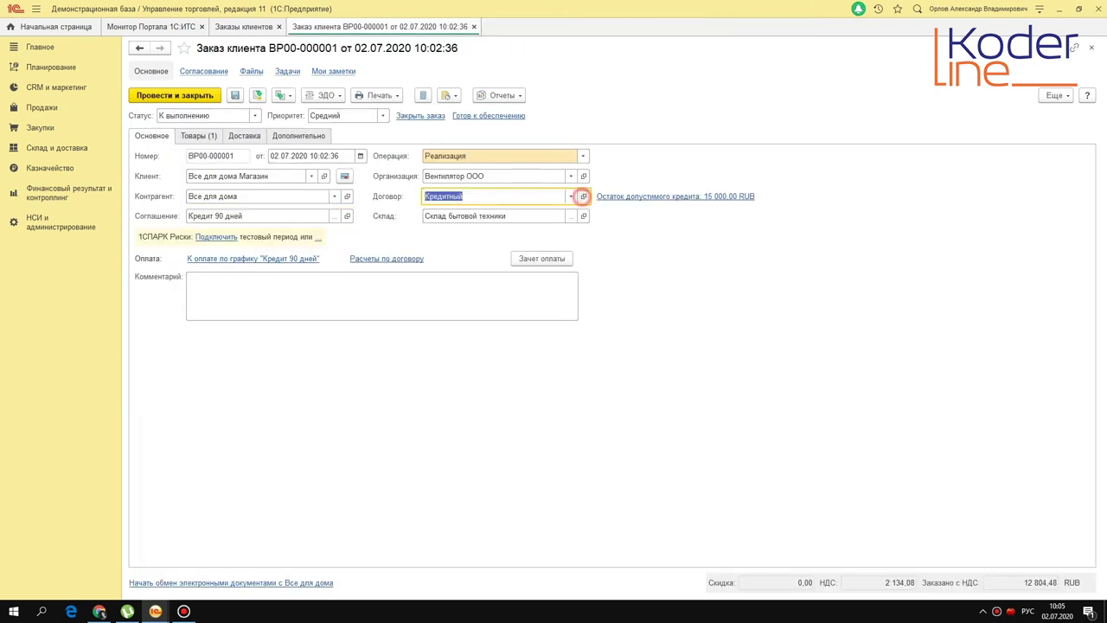
{"action": "left_click", "coordinate": [220, 115]}
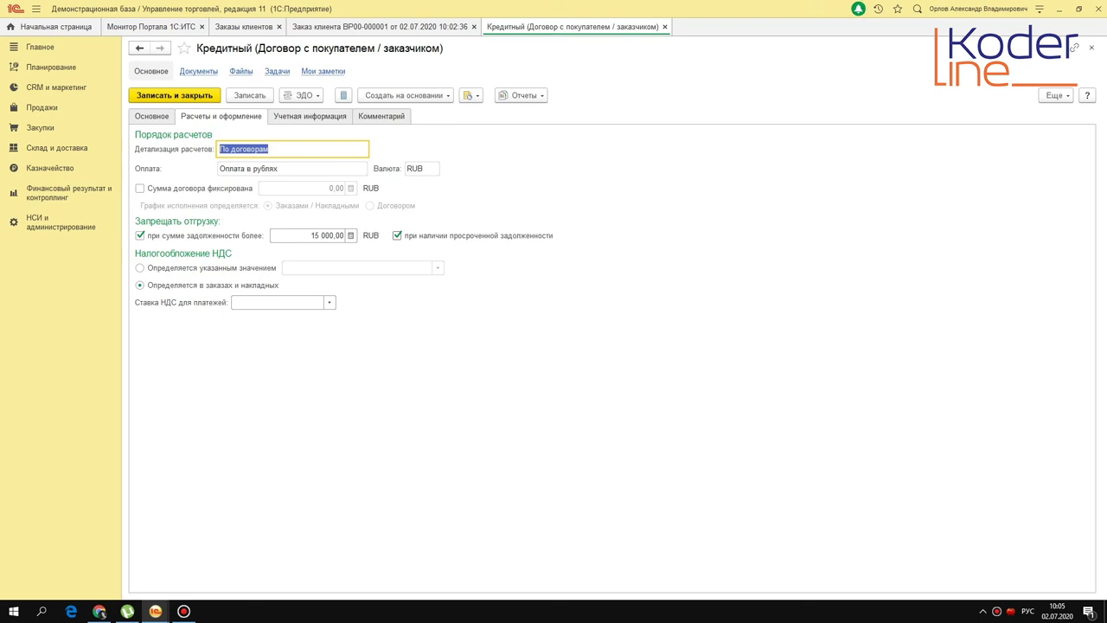
Reopen the "Все для дома Магазин" order from the customer orders list and view its payment rules.
{"action": "left_click", "coordinate": [242, 25]}
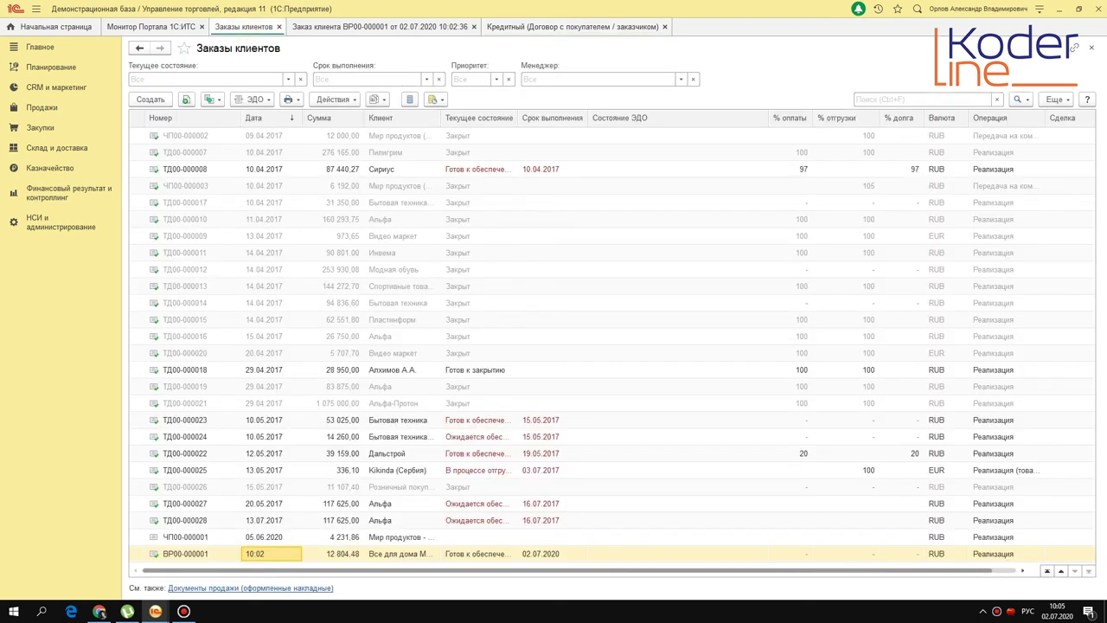
{"action": "double_click", "coordinate": [288, 553]}
{"action": "left_click", "coordinate": [259, 258]}
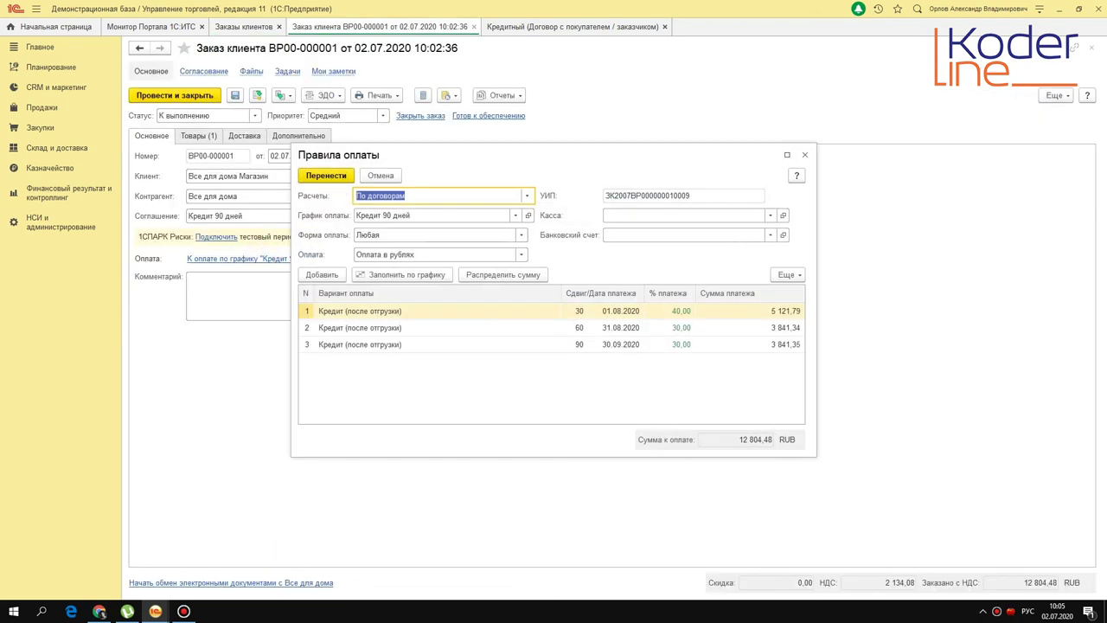